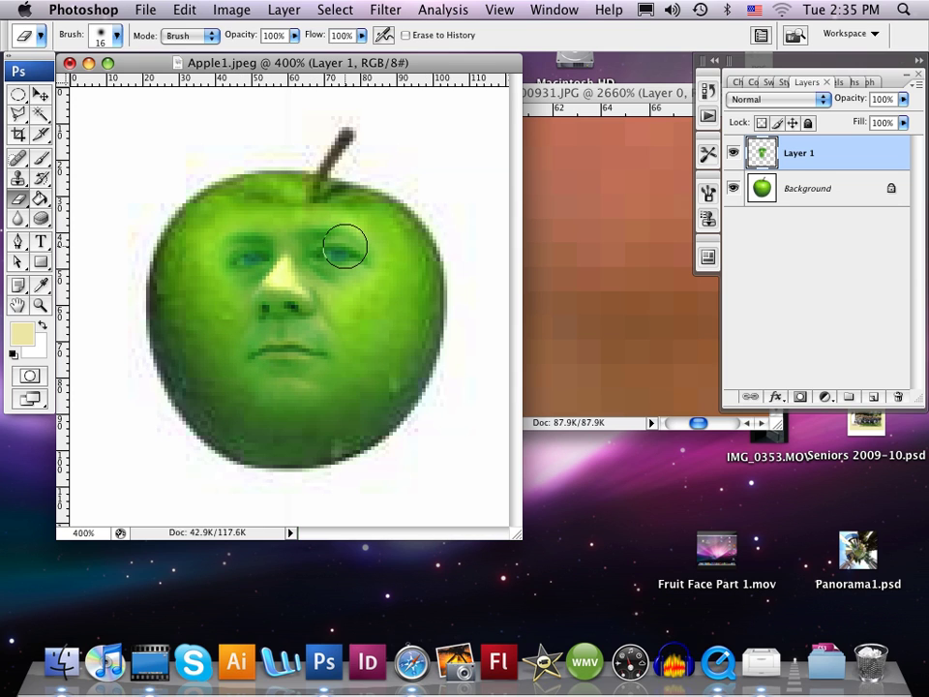
# Touch up the face layer with the Eraser beside the nose bridge, and open a Levels adjustment for that layer.
pyautogui.moveTo(332, 243)
pyautogui.mouseDown()
pyautogui.moveTo(296, 270)
pyautogui.moveTo(313, 282)
pyautogui.mouseUp()
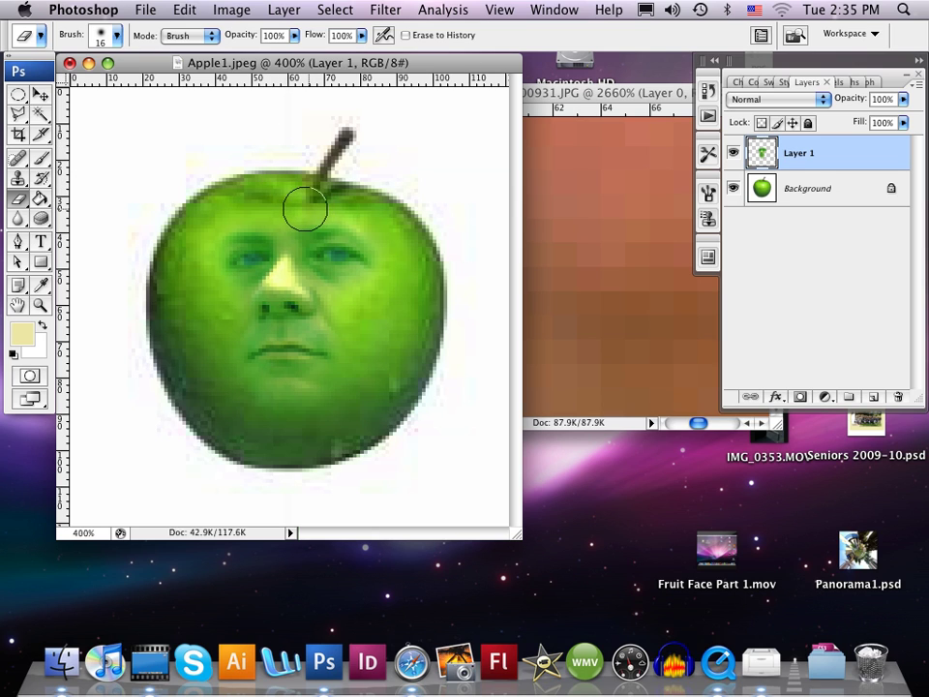
pyautogui.click(242, 14)
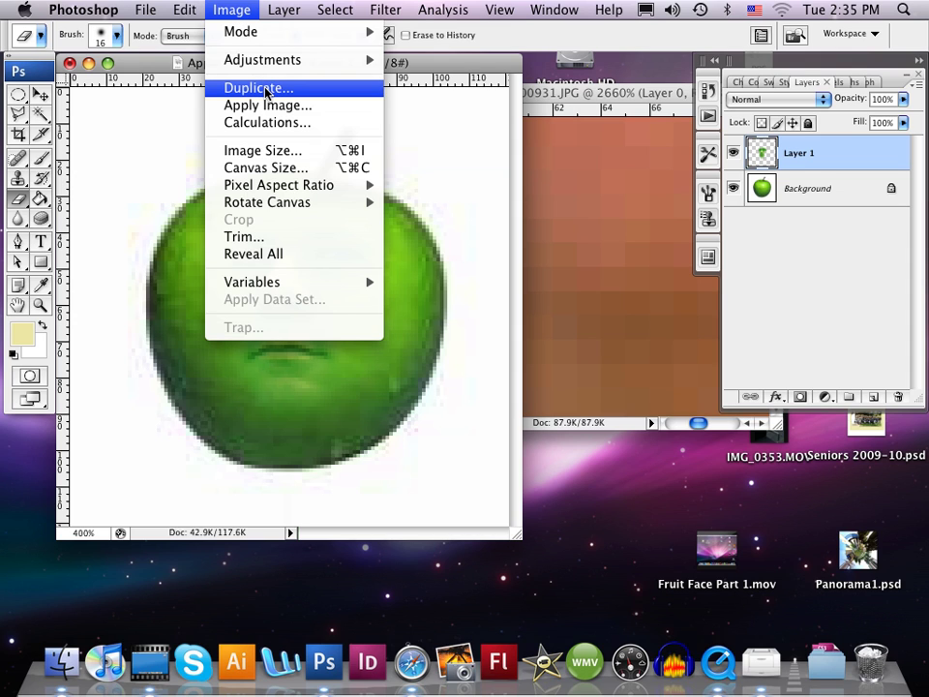
pyautogui.moveTo(269, 60)
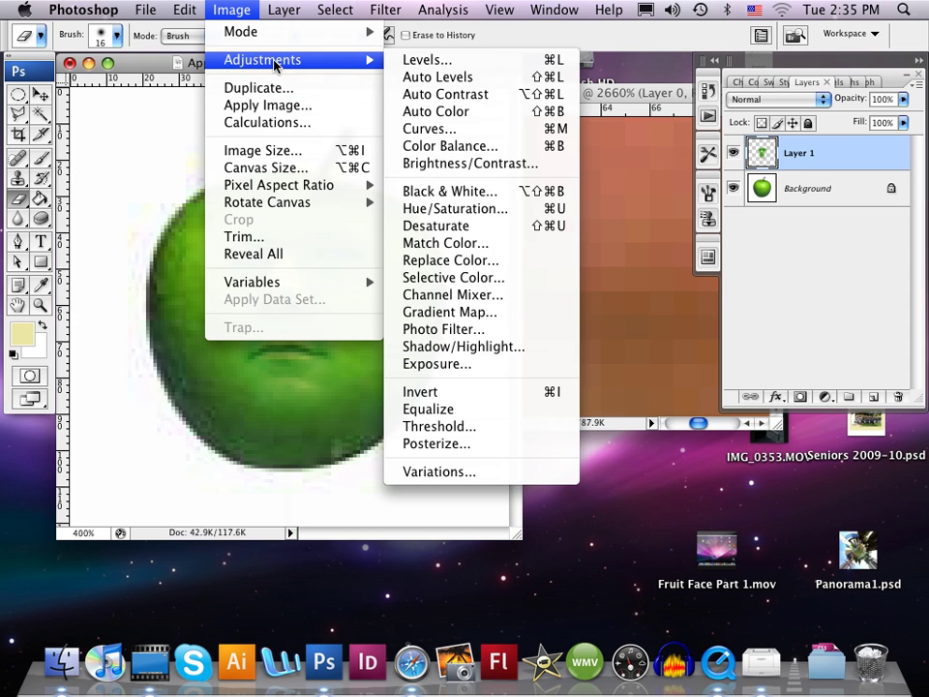
pyautogui.click(426, 60)
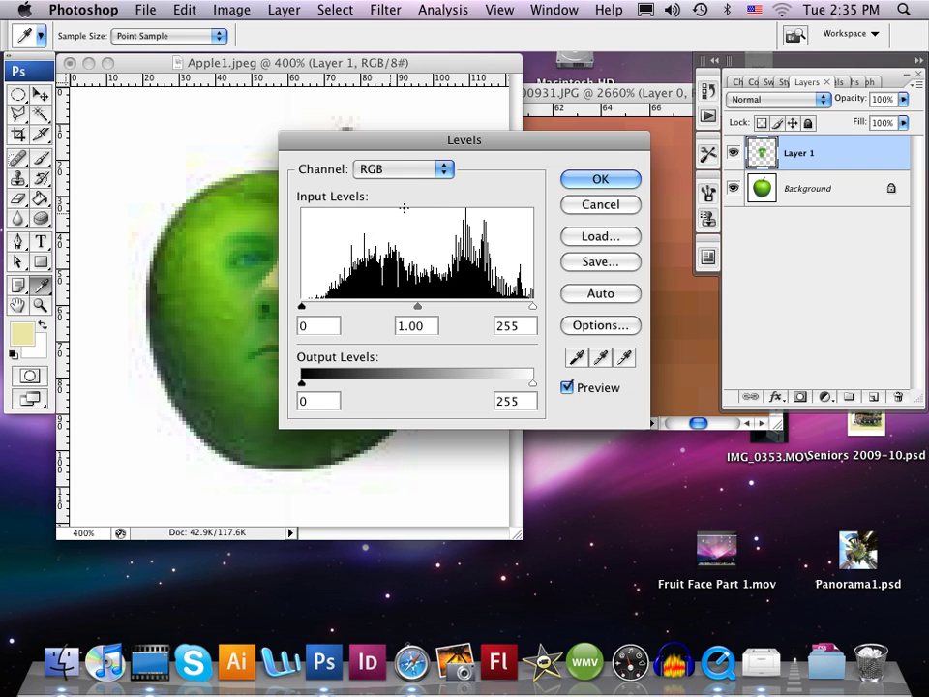
pyautogui.moveTo(383, 146); pyautogui.dragTo(538, 135)
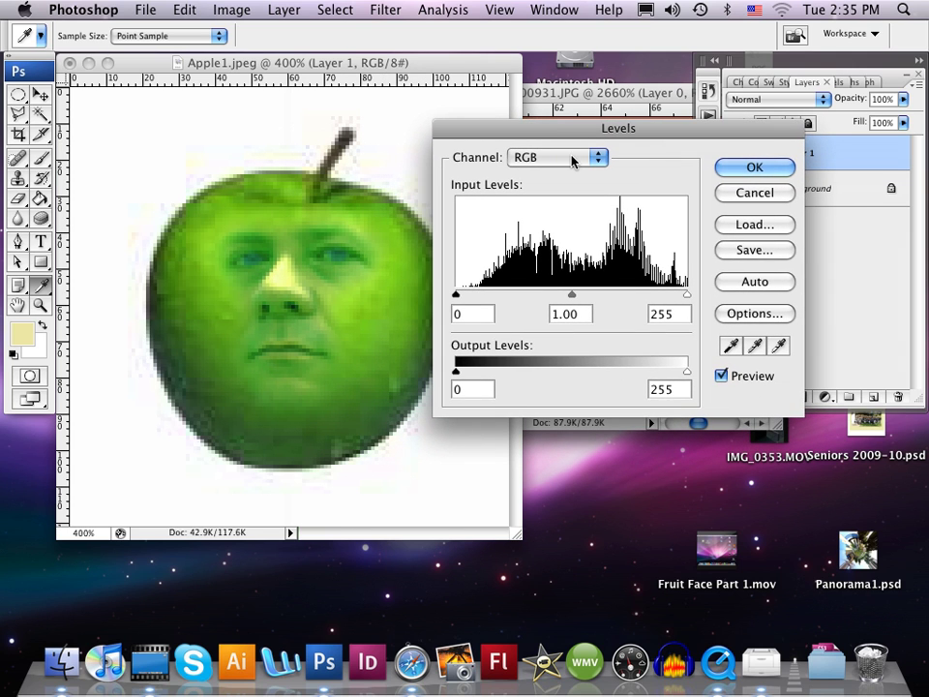
# In the Levels adjustment's RGB channel, set the midtone input to 0.91 and the highlight input to 252.
pyautogui.click(597, 157)
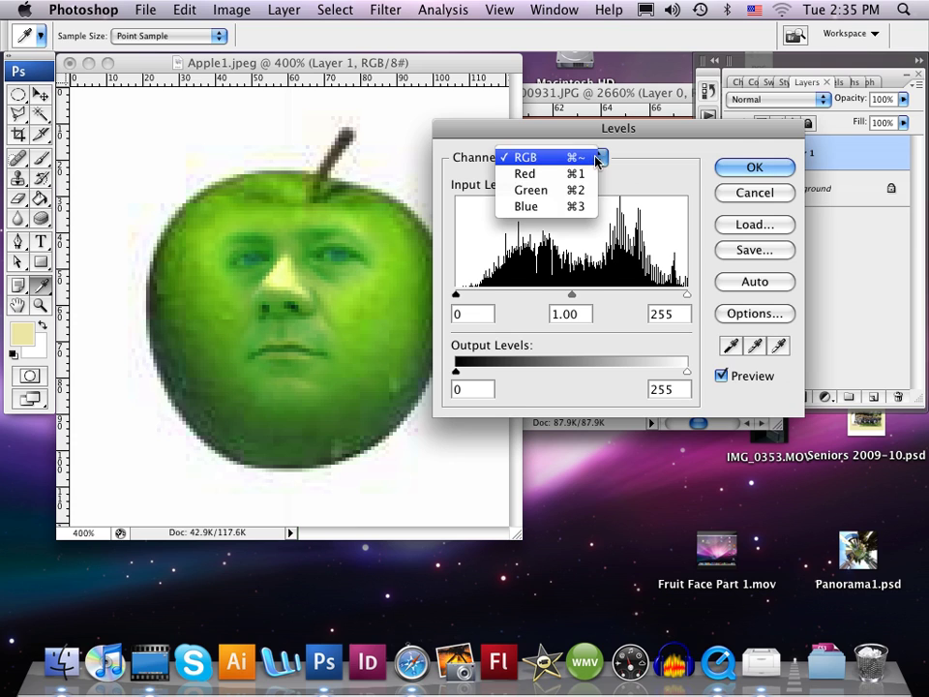
pyautogui.click(524, 157)
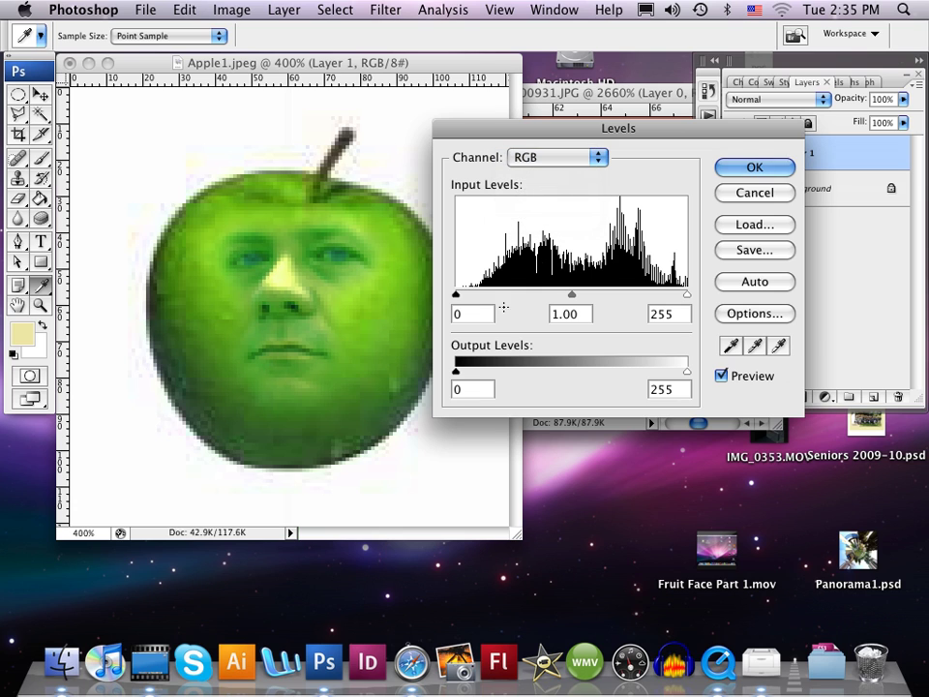
pyautogui.moveTo(469, 300)
pyautogui.mouseDown()
pyautogui.moveTo(582, 300)
pyautogui.moveTo(452, 296)
pyautogui.mouseUp()
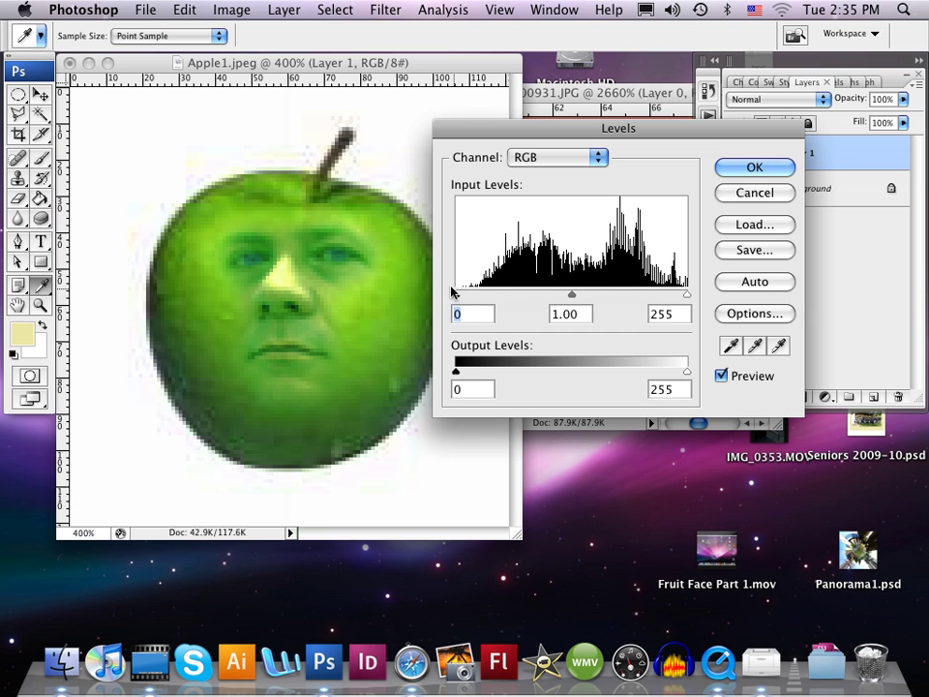
pyautogui.moveTo(457, 298)
pyautogui.mouseDown()
pyautogui.moveTo(594, 297)
pyautogui.moveTo(426, 300)
pyautogui.moveTo(523, 297)
pyautogui.moveTo(453, 295)
pyautogui.mouseUp()
pyautogui.moveTo(572, 295)
pyautogui.mouseDown()
pyautogui.moveTo(535, 297)
pyautogui.moveTo(583, 296)
pyautogui.moveTo(563, 300)
pyautogui.moveTo(579, 302)
pyautogui.mouseUp()
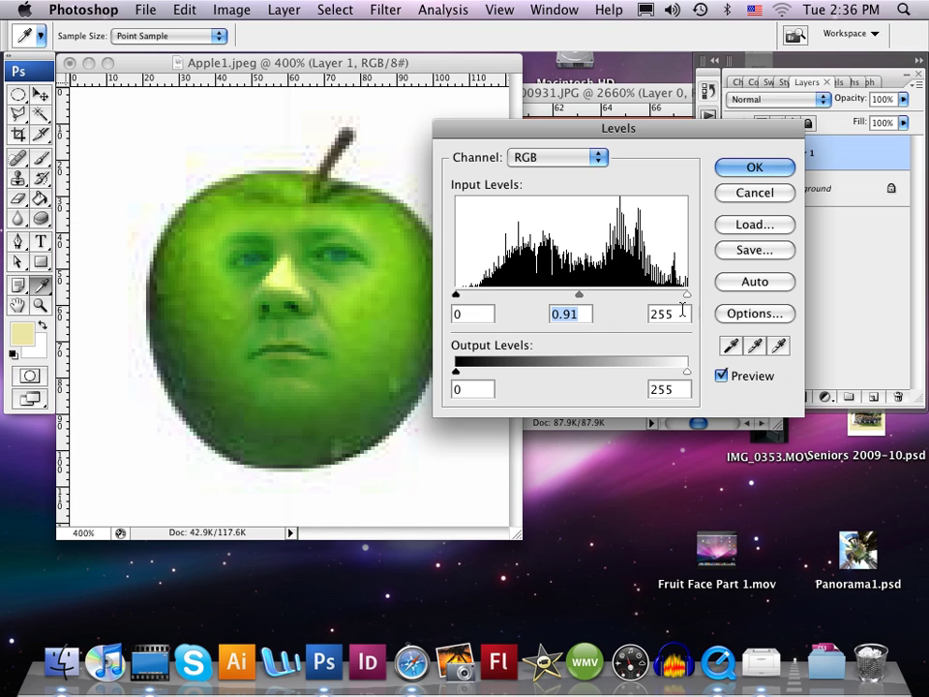
pyautogui.moveTo(688, 296)
pyautogui.mouseDown()
pyautogui.moveTo(668, 296)
pyautogui.moveTo(688, 297)
pyautogui.mouseUp()
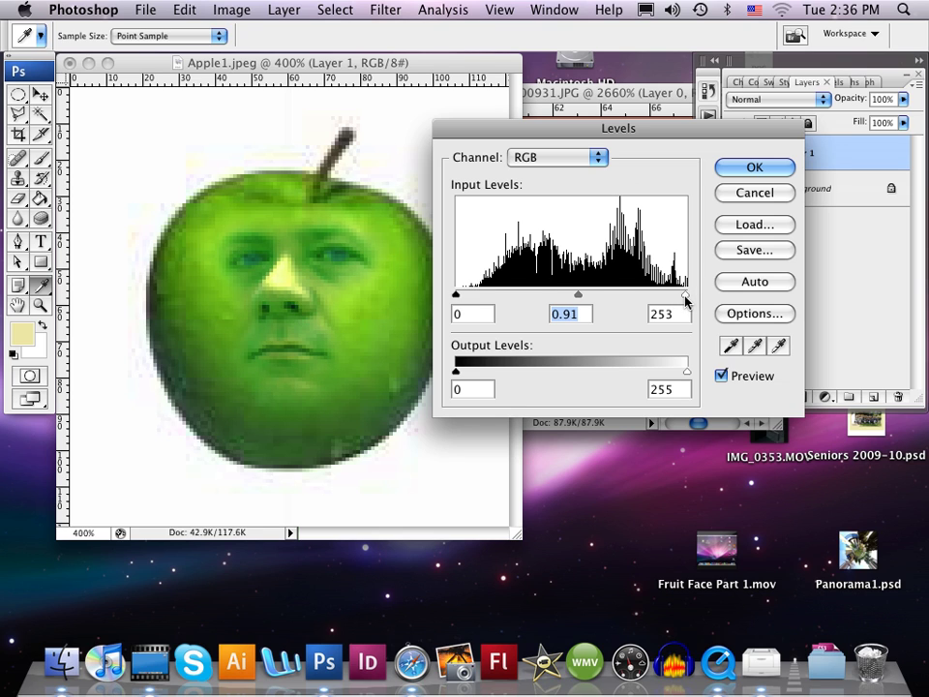
pyautogui.click(685, 296)
pyautogui.moveTo(467, 375)
pyautogui.mouseDown()
pyautogui.moveTo(546, 374)
pyautogui.moveTo(452, 374)
pyautogui.mouseUp()
pyautogui.moveTo(691, 376)
pyautogui.mouseDown()
pyautogui.moveTo(610, 376)
pyautogui.moveTo(686, 374)
pyautogui.mouseUp()
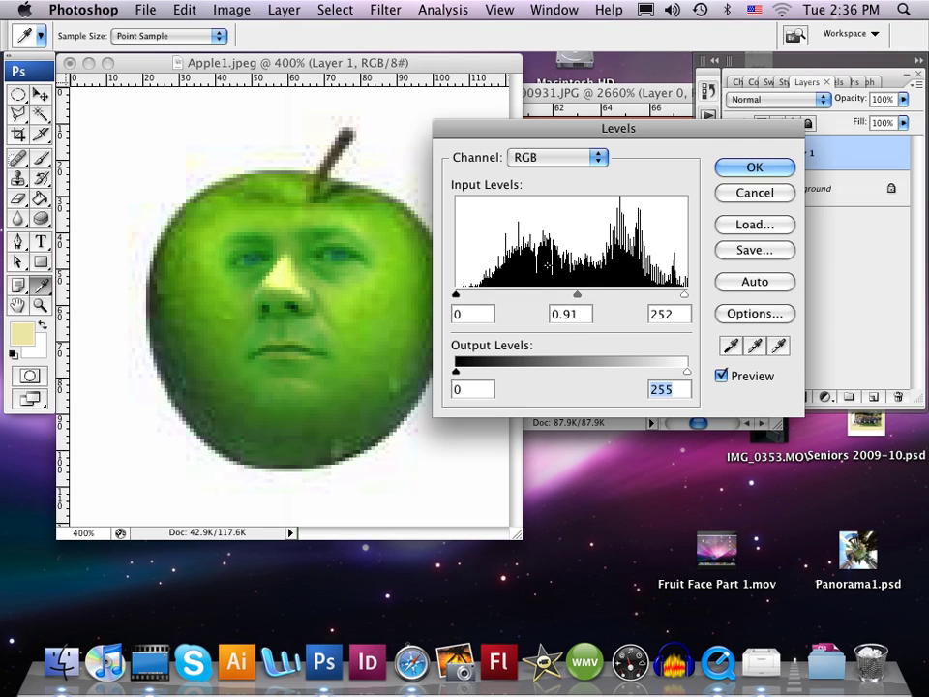
# Set the green channel's input levels to 14 for shadows, 0.83 for midtones and 234 for highlights.
pyautogui.click(597, 157)
pyautogui.click(544, 194)
pyautogui.moveTo(572, 300)
pyautogui.mouseDown()
pyautogui.moveTo(633, 296)
pyautogui.moveTo(524, 302)
pyautogui.moveTo(645, 308)
pyautogui.moveTo(602, 306)
pyautogui.moveTo(619, 296)
pyautogui.moveTo(585, 299)
pyautogui.mouseUp()
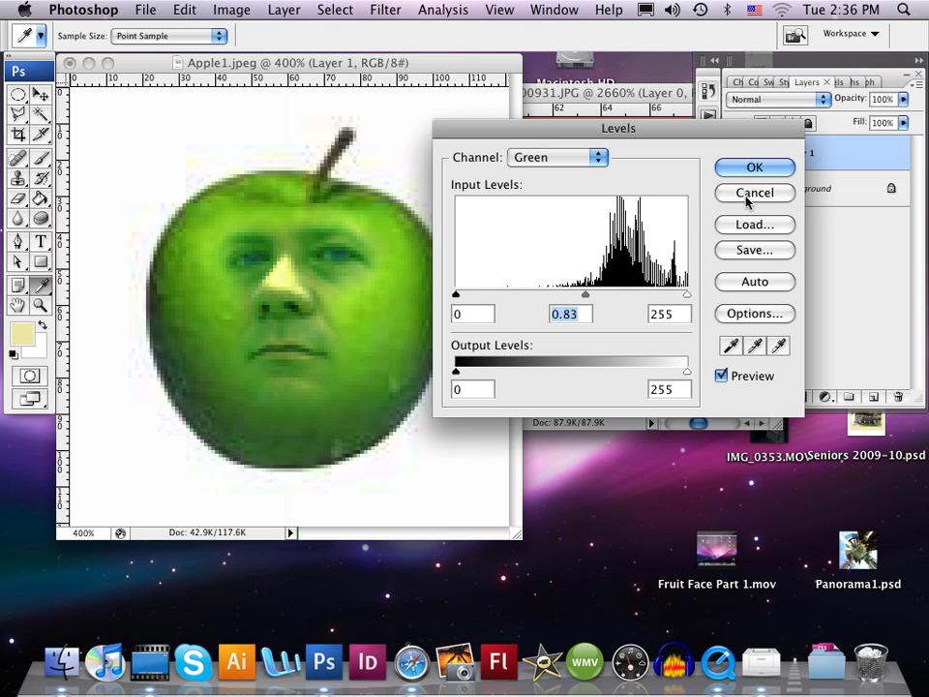
pyautogui.moveTo(457, 296)
pyautogui.mouseDown()
pyautogui.moveTo(512, 294)
pyautogui.moveTo(468, 295)
pyautogui.mouseUp()
pyautogui.moveTo(684, 296)
pyautogui.mouseDown()
pyautogui.moveTo(655, 296)
pyautogui.moveTo(664, 297)
pyautogui.mouseUp()
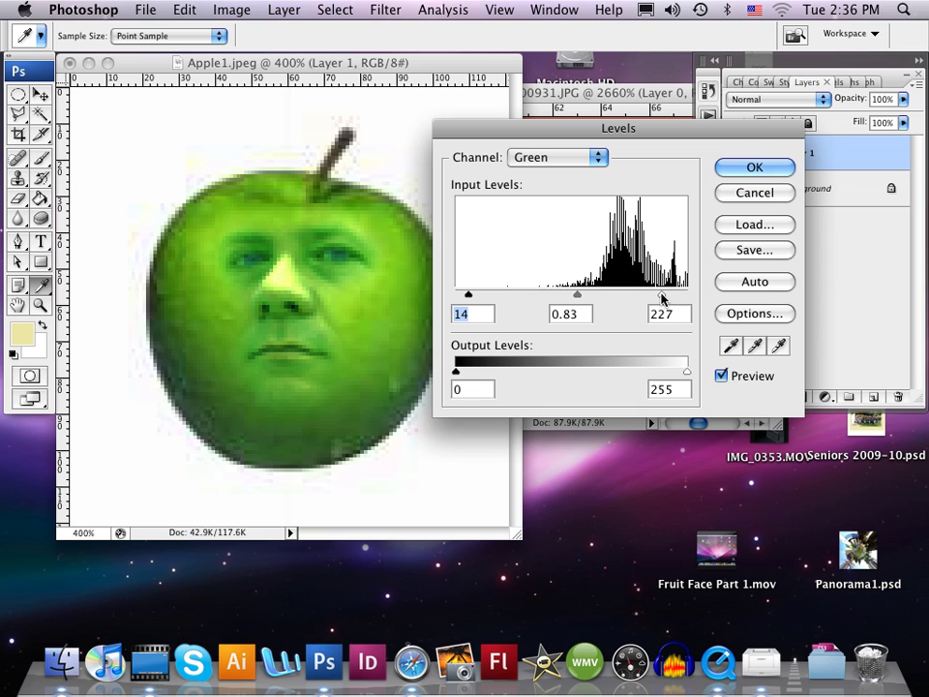
pyautogui.moveTo(667, 298); pyautogui.dragTo(668, 297)
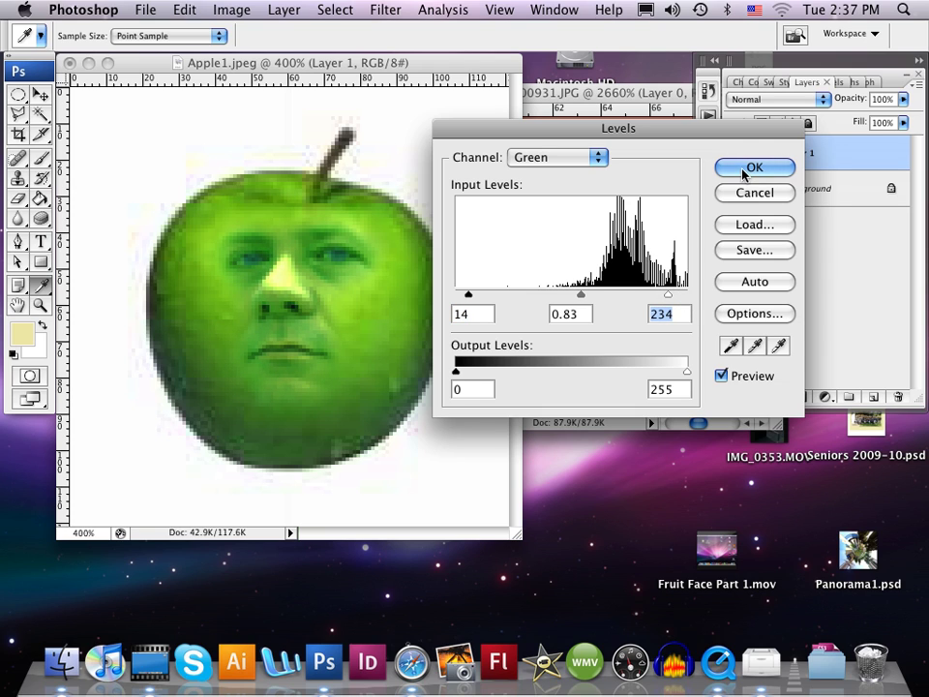
# Set the blue channel's input levels to 83 for shadows and 254 for highlights.
pyautogui.click(597, 159)
pyautogui.click(567, 204)
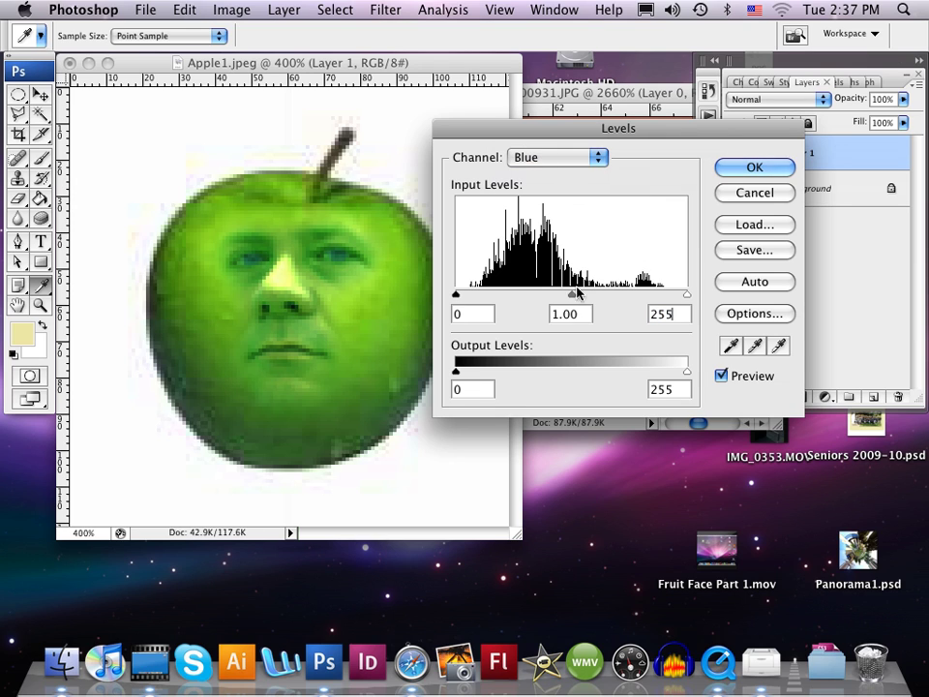
pyautogui.moveTo(687, 294); pyautogui.dragTo(659, 312)
pyautogui.moveTo(456, 294); pyautogui.dragTo(580, 312)
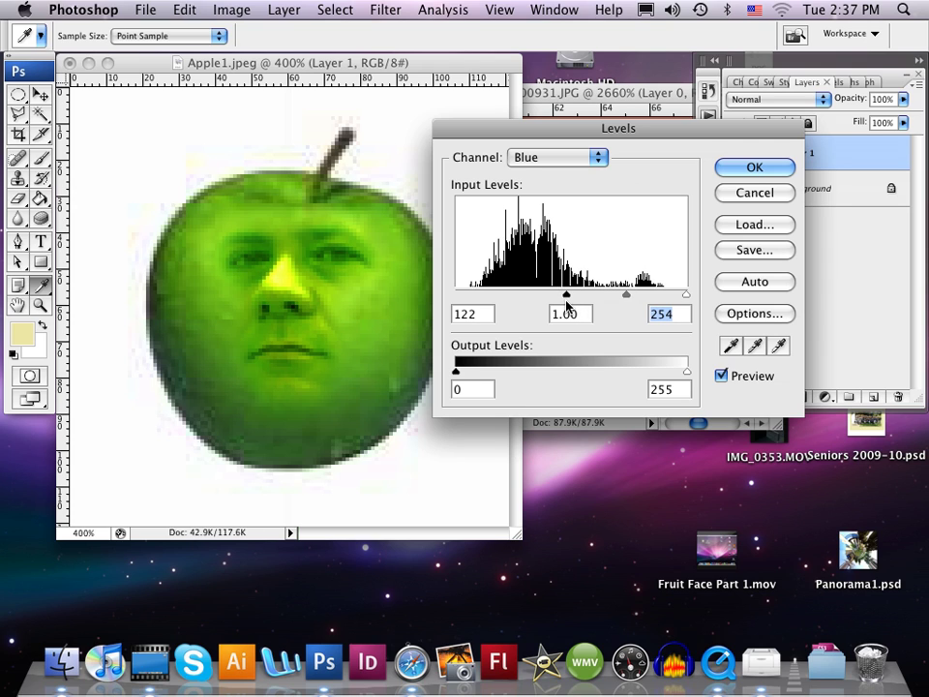
pyautogui.moveTo(567, 305); pyautogui.dragTo(458, 311)
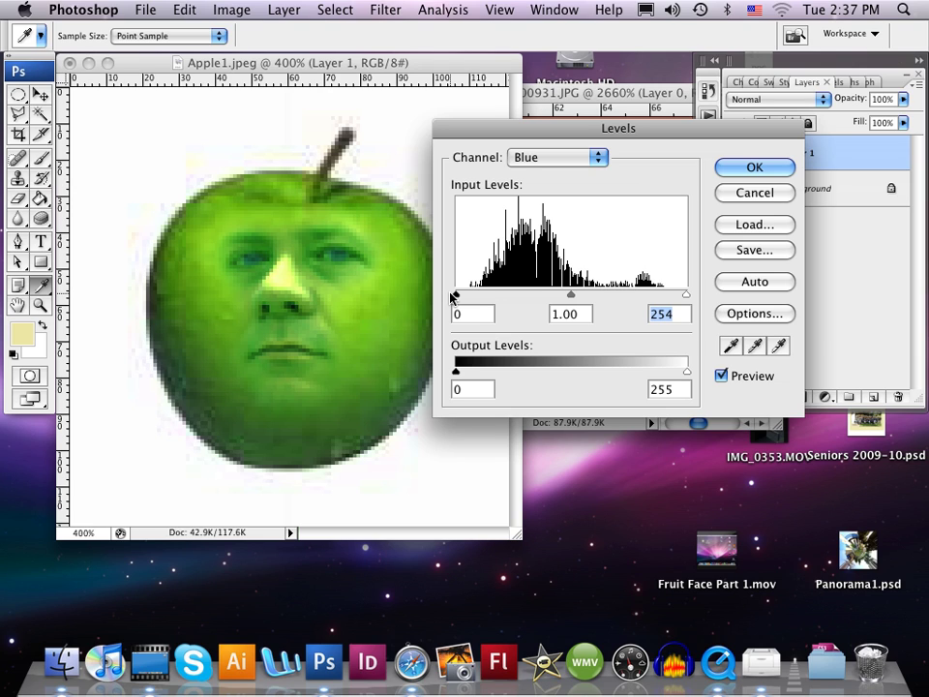
pyautogui.moveTo(453, 296); pyautogui.dragTo(531, 309)
# Check the red channel's shadow and highlight levels, and apply the Levels adjustment to the face layer.
pyautogui.click(598, 159)
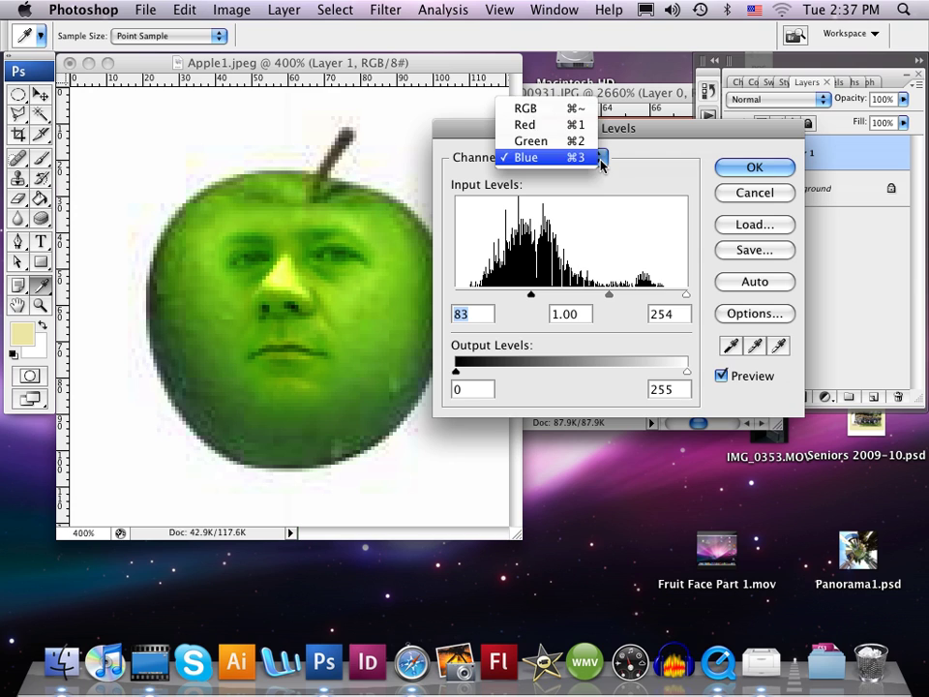
pyautogui.click(530, 124)
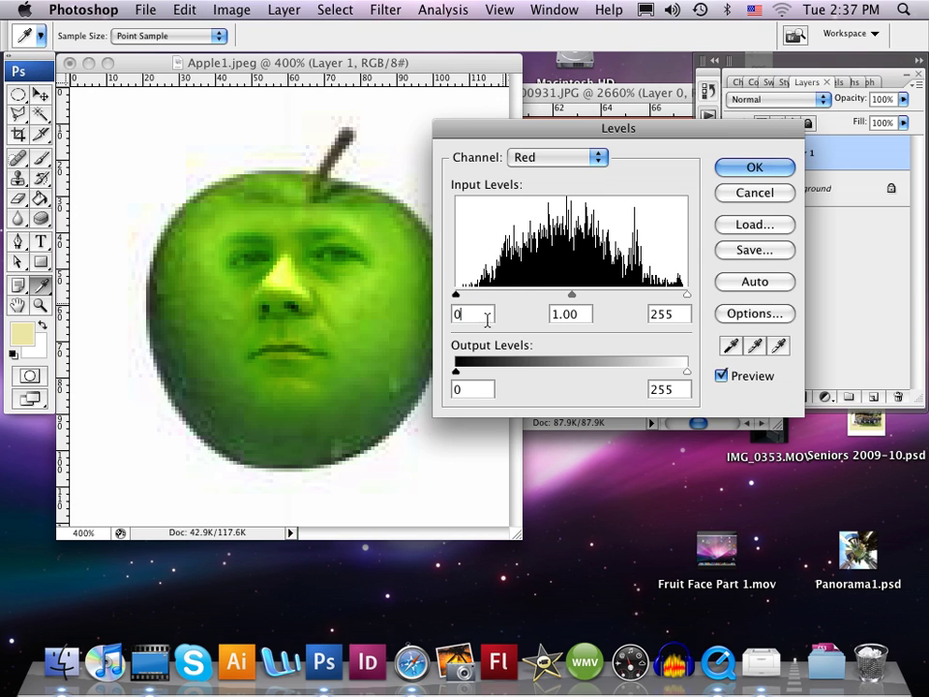
pyautogui.moveTo(457, 295)
pyautogui.mouseDown()
pyautogui.moveTo(533, 296)
pyautogui.moveTo(451, 305)
pyautogui.mouseUp()
pyautogui.moveTo(686, 297); pyautogui.dragTo(705, 302)
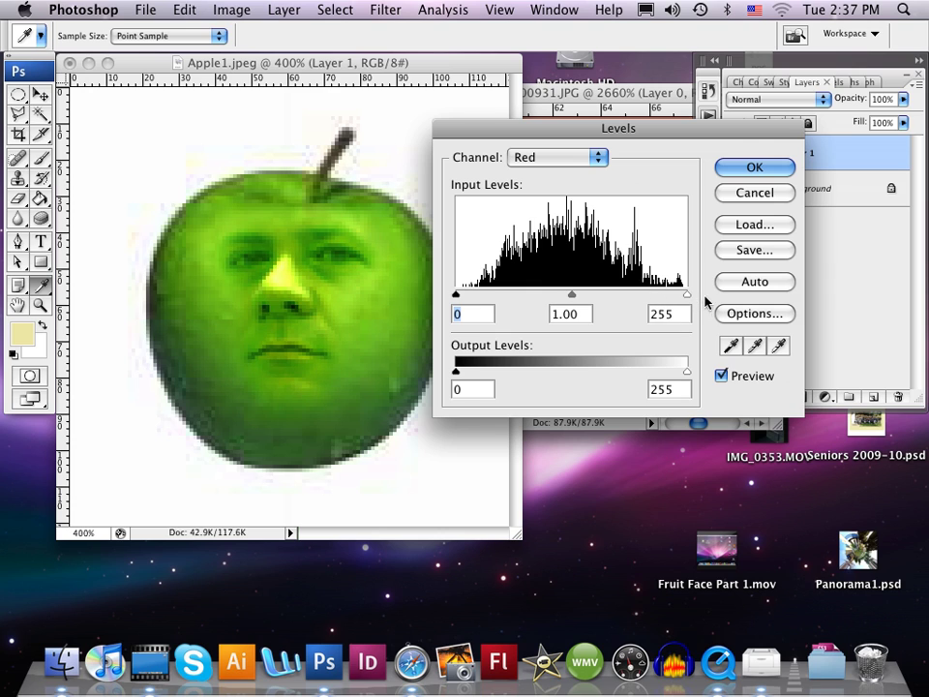
pyautogui.click(737, 170)
pyautogui.press('e')
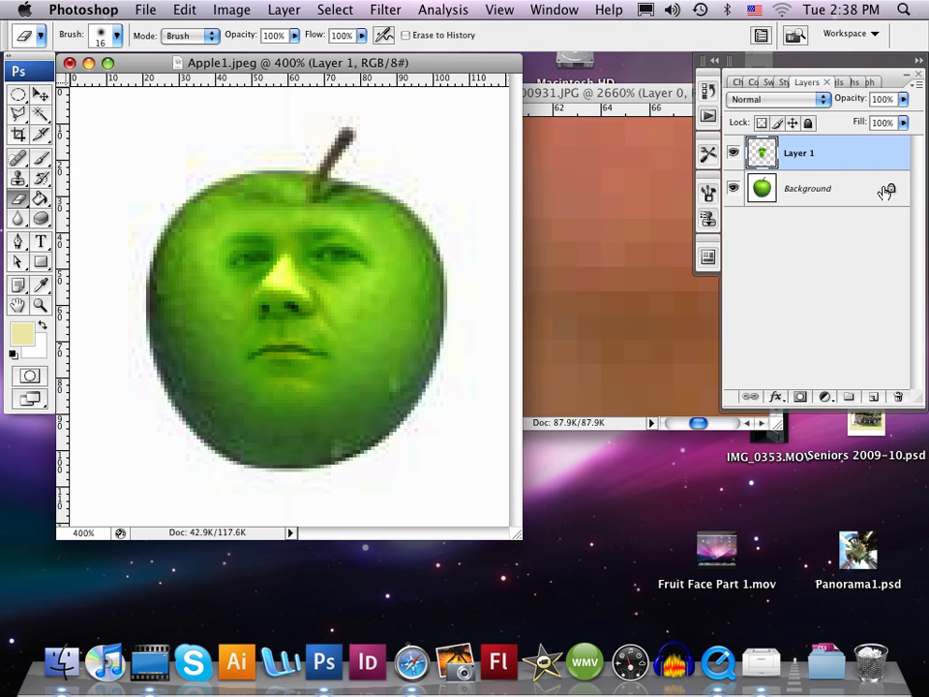
# Hide the face layer and convert the locked Background into a regular layer with normal mode and 100% opacity.
pyautogui.click(840, 199)
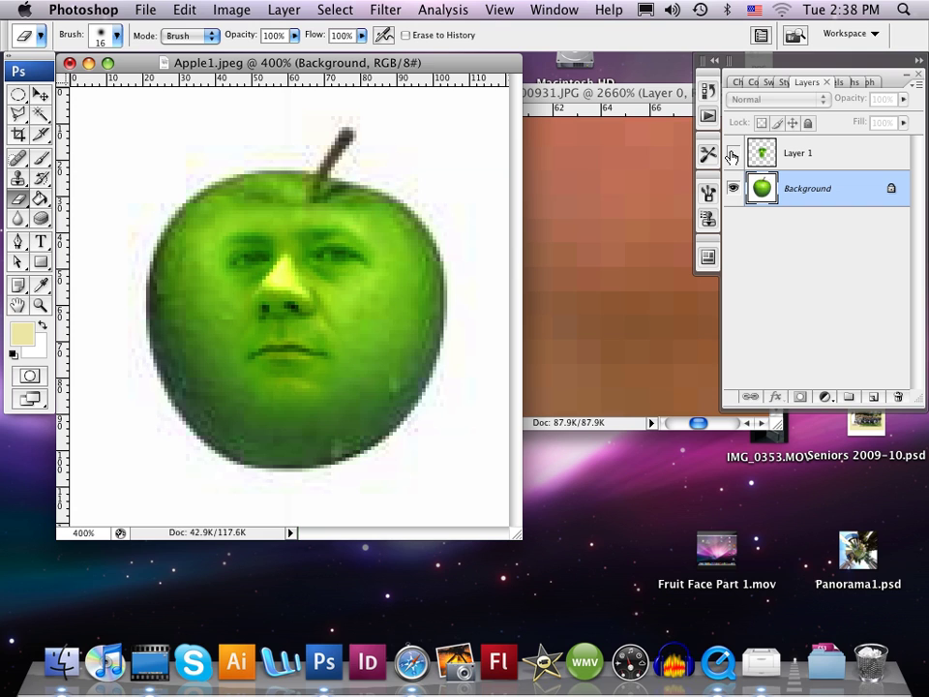
pyautogui.click(733, 153)
pyautogui.doubleClick(891, 196)
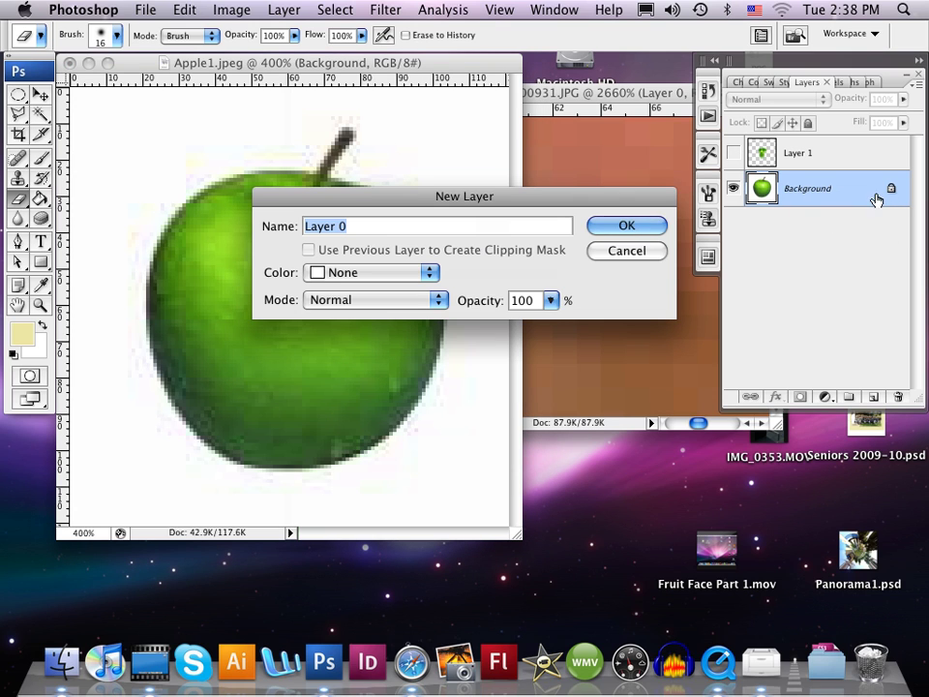
pyautogui.click(637, 229)
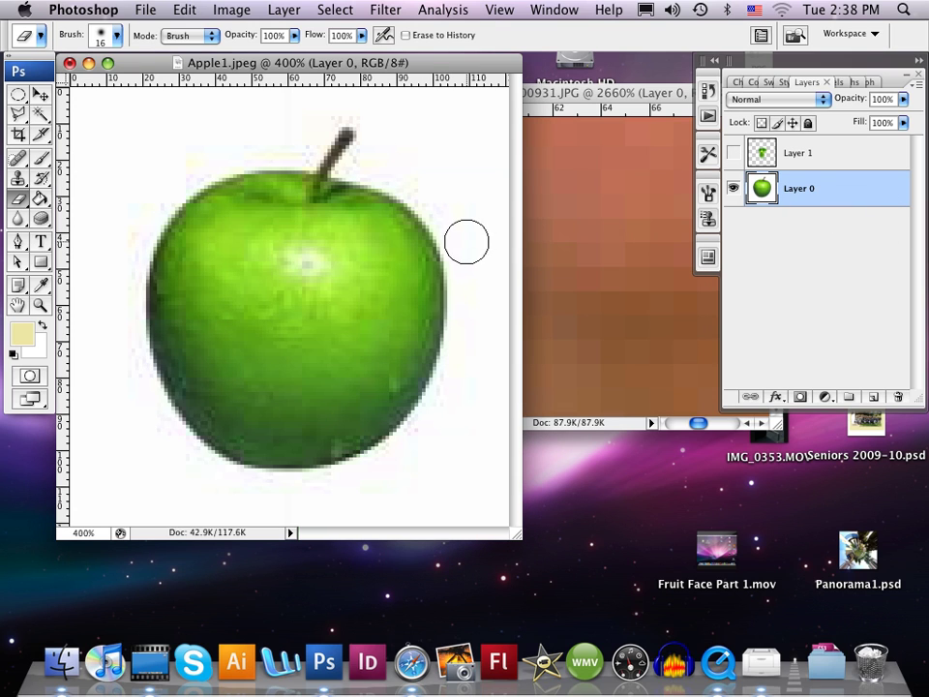
# Outline the front of the apple, inside its edge and below the stem, with the Polygonal Lasso using a 4 px feather.
pyautogui.click(17, 114)
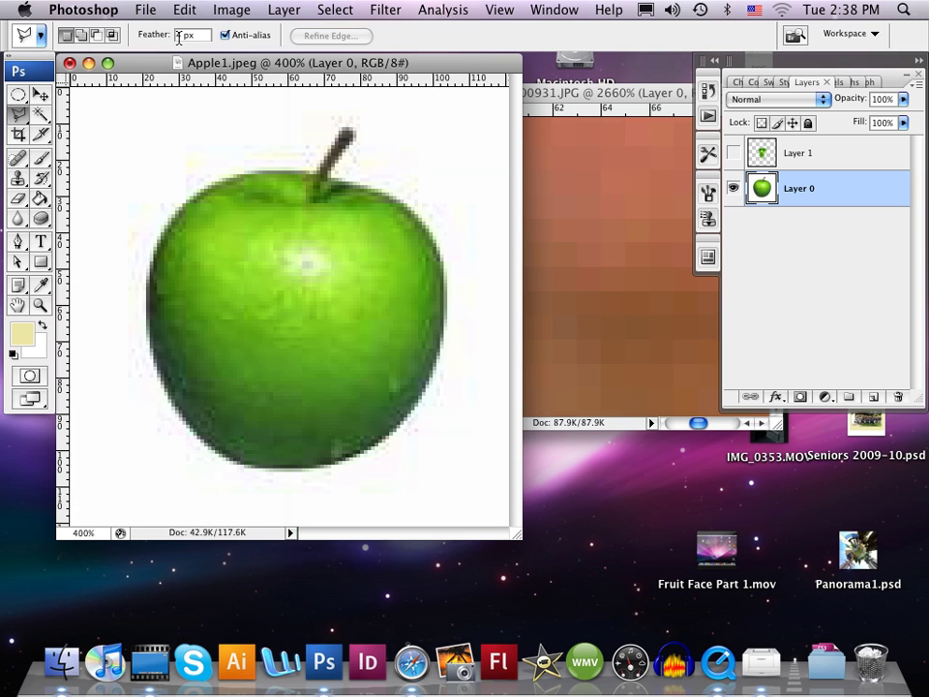
pyautogui.click(247, 219)
pyautogui.press('F12')
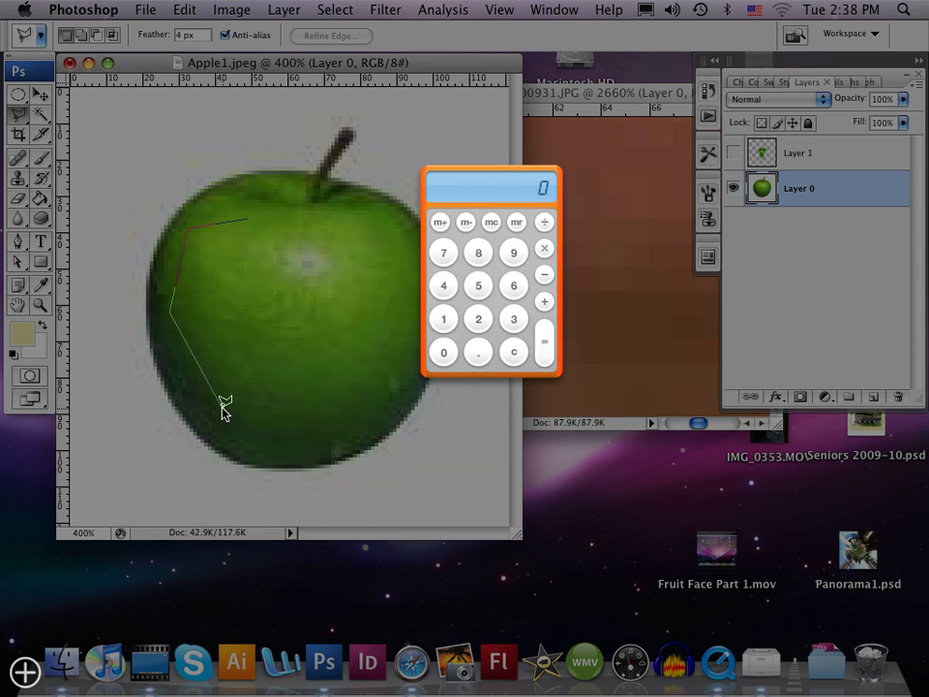
pyautogui.press('F12')
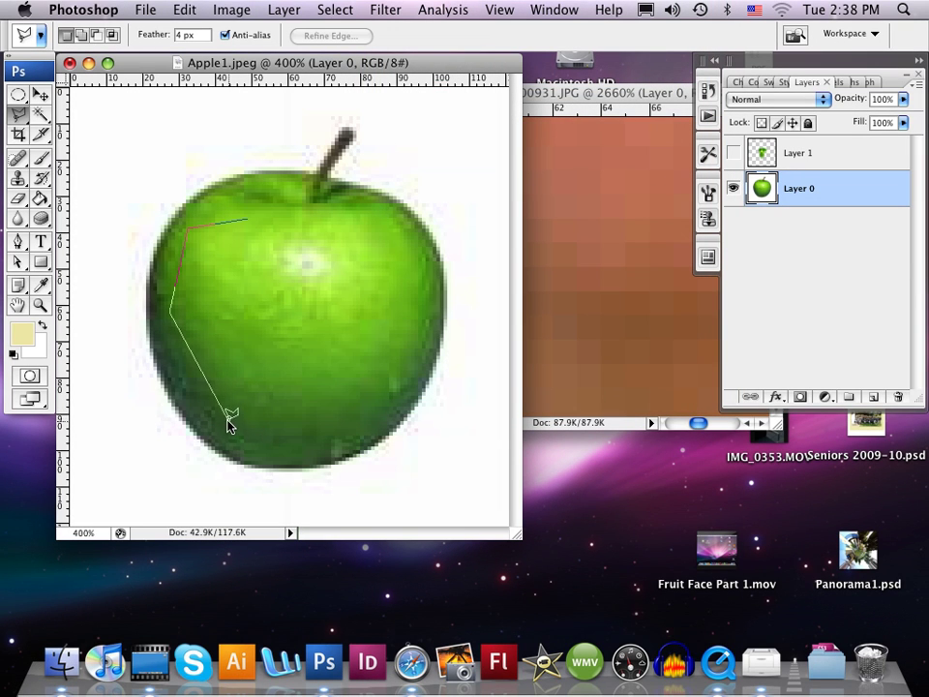
pyautogui.click(213, 397)
pyautogui.click(402, 371)
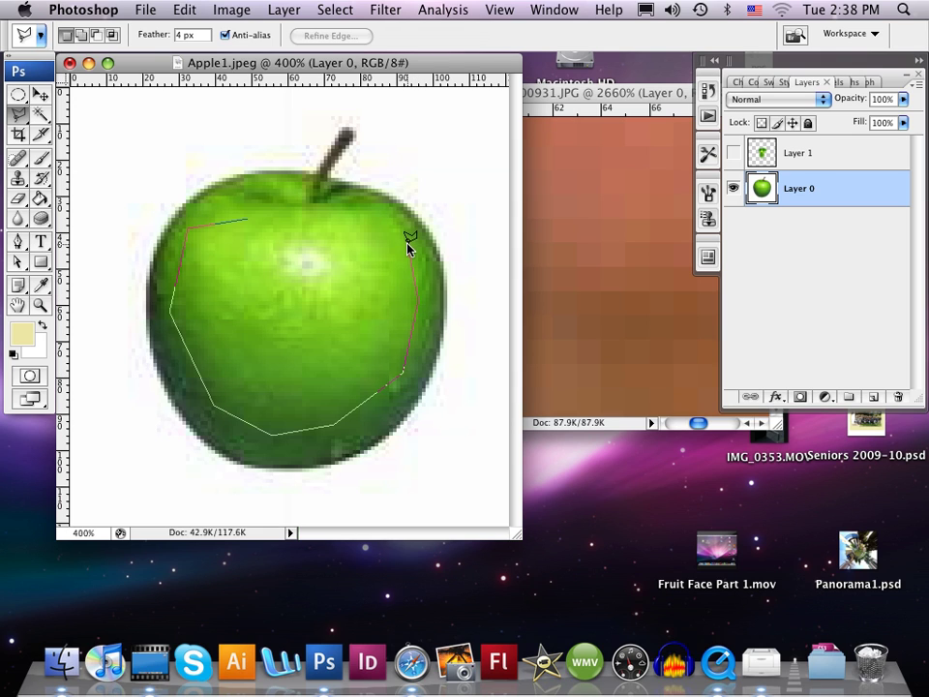
pyautogui.click(344, 217)
pyautogui.click(244, 222)
pyautogui.click(221, 223)
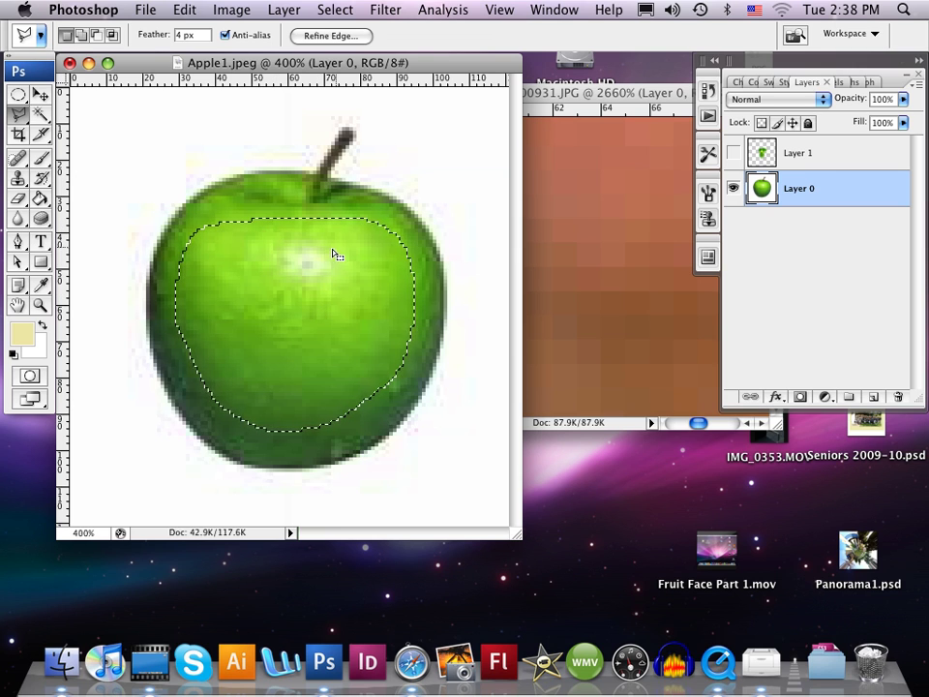
# Duplicate the whole apple layer within Apple1.jpeg, keeping the suggested name.
pyautogui.click(284, 10)
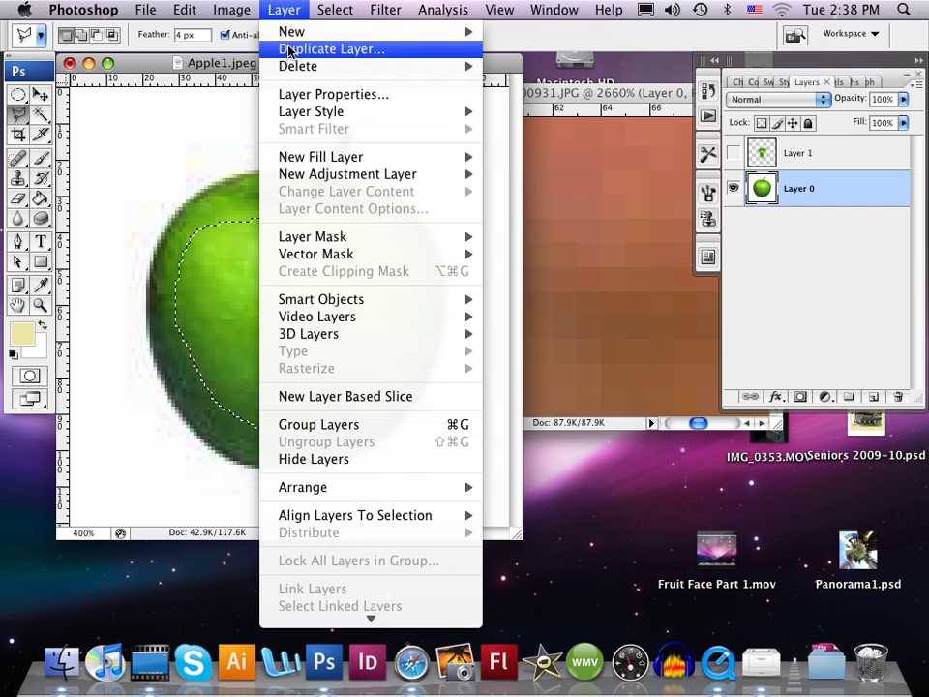
pyautogui.click(289, 50)
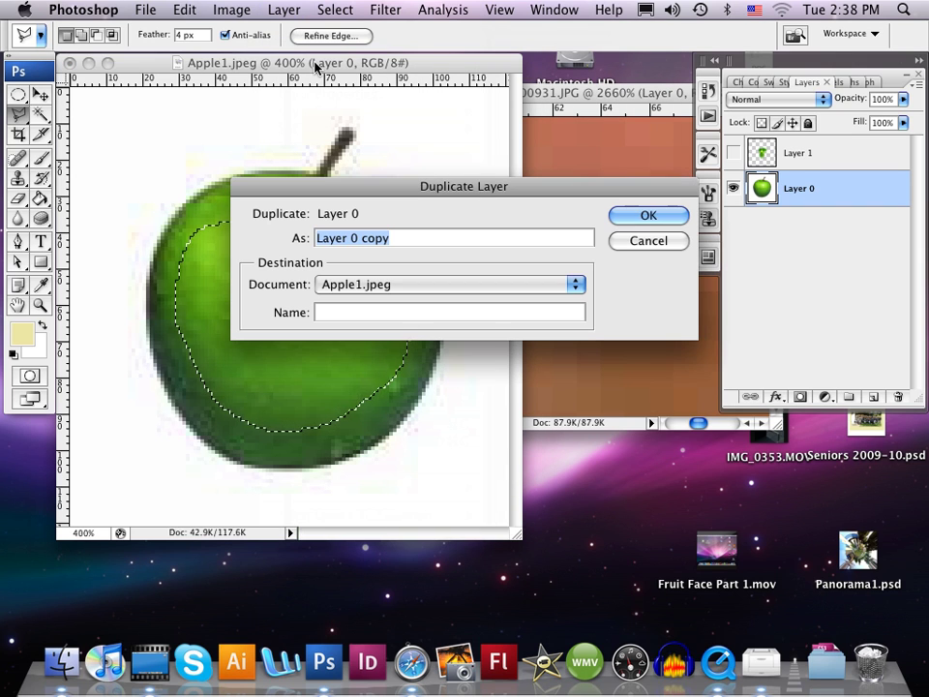
pyautogui.click(645, 216)
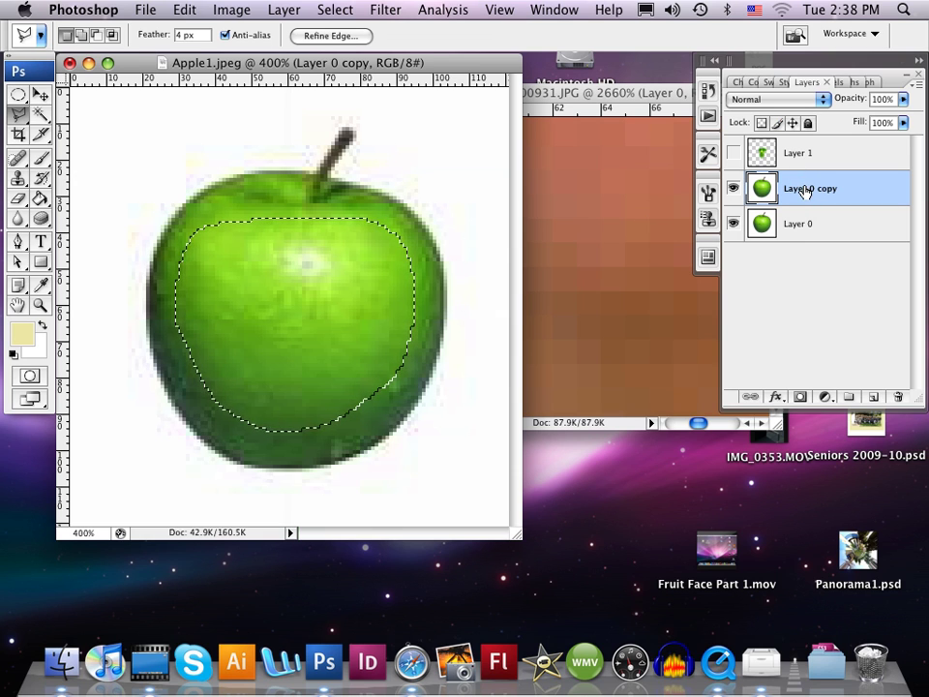
# Set the duplicated apple layer's blending mode to Soft Light and move it above the hidden face layer.
pyautogui.click(823, 99)
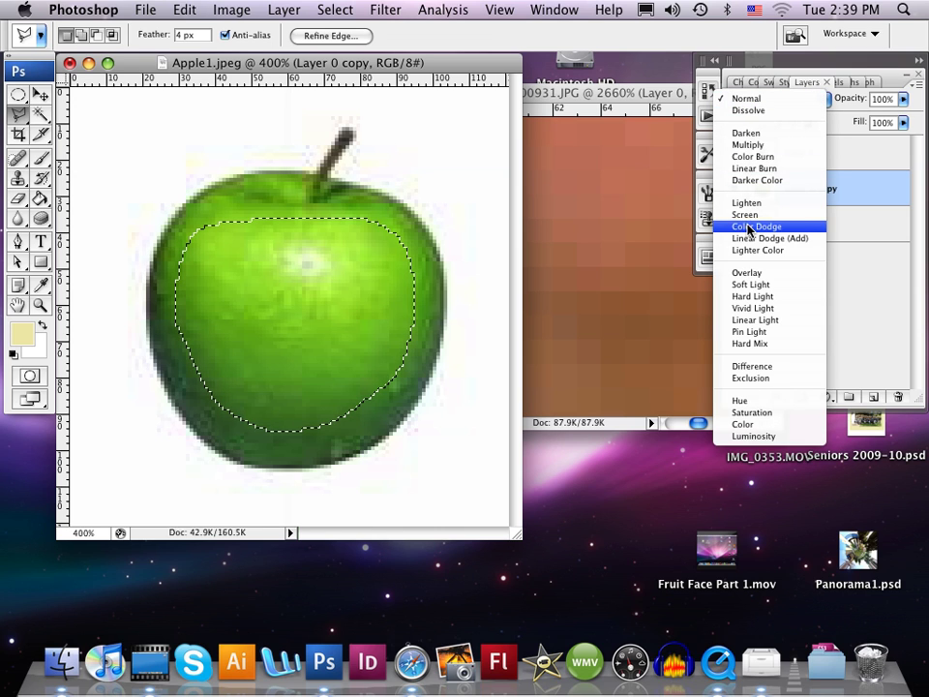
pyautogui.click(757, 287)
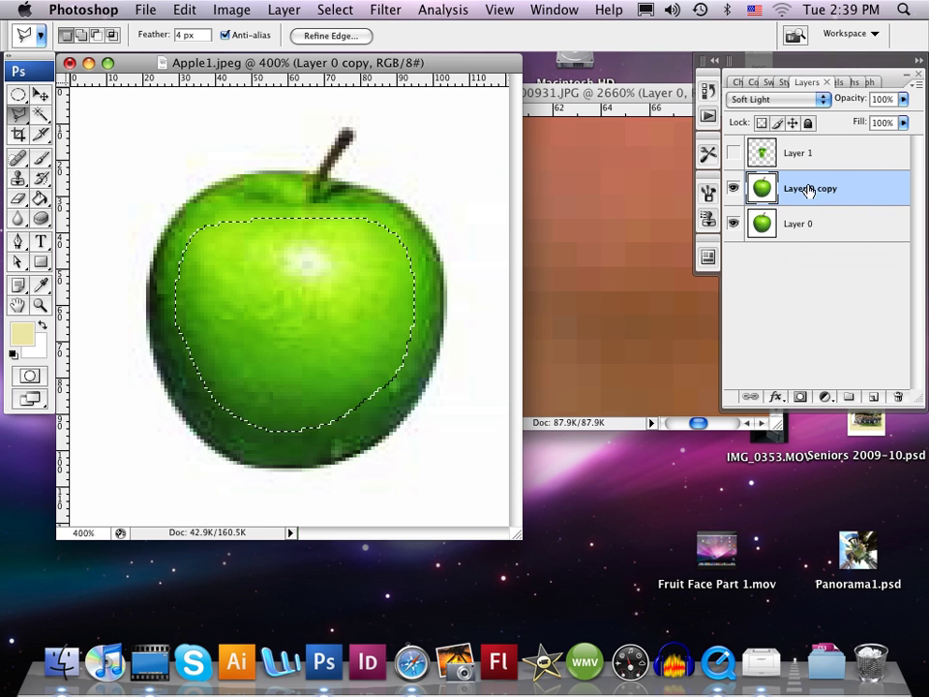
pyautogui.moveTo(811, 196); pyautogui.dragTo(811, 143)
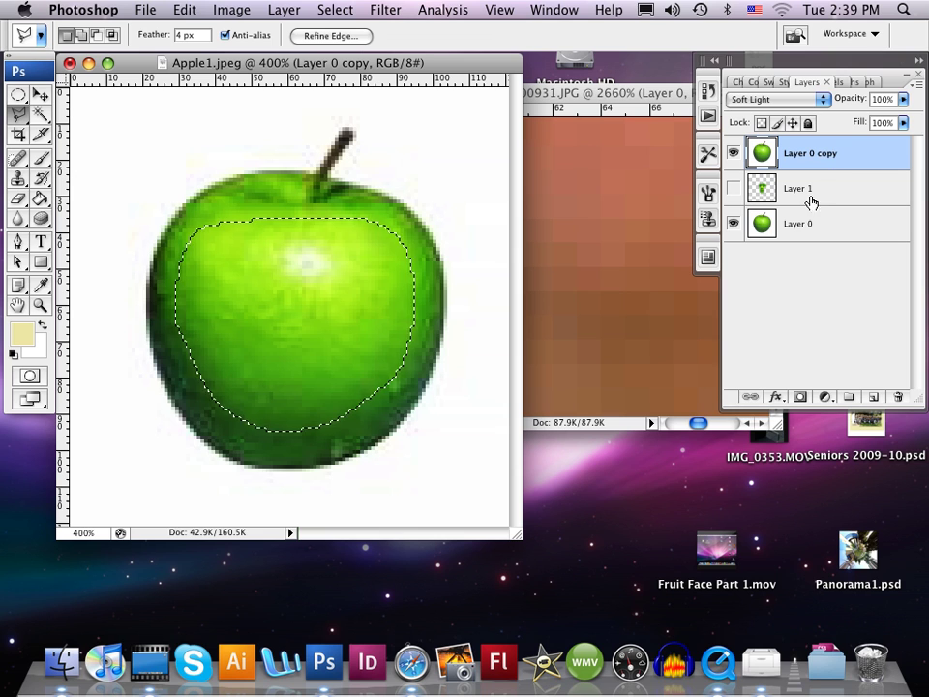
# Show the face layer and compare the blend with the Soft Light apple copy turned off and on.
pyautogui.click(732, 188)
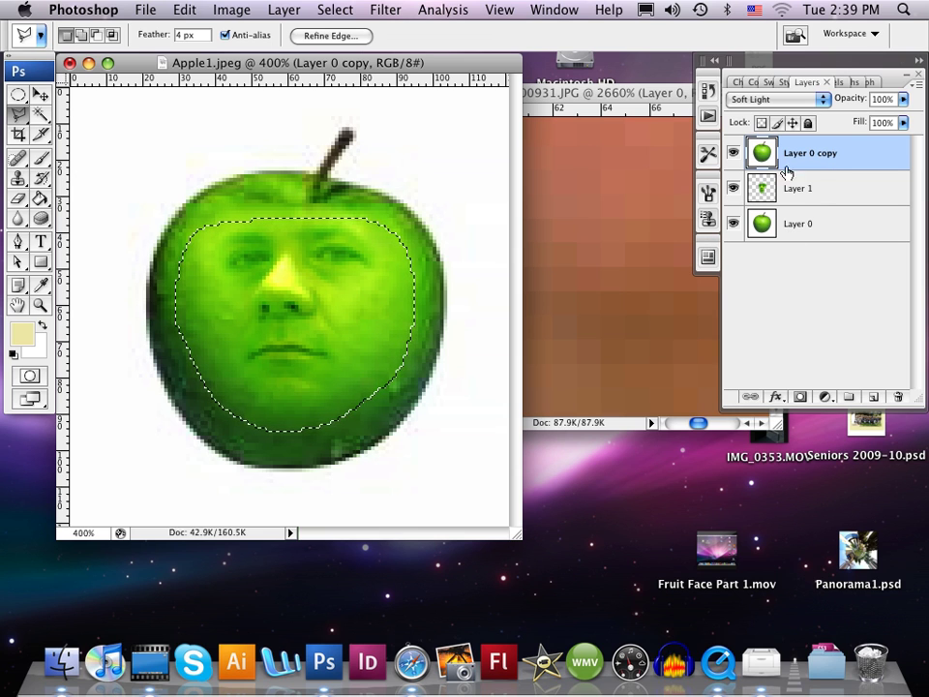
pyautogui.click(733, 153)
pyautogui.click(733, 153)
pyautogui.click(733, 153)
pyautogui.click(733, 153)
pyautogui.click(732, 153)
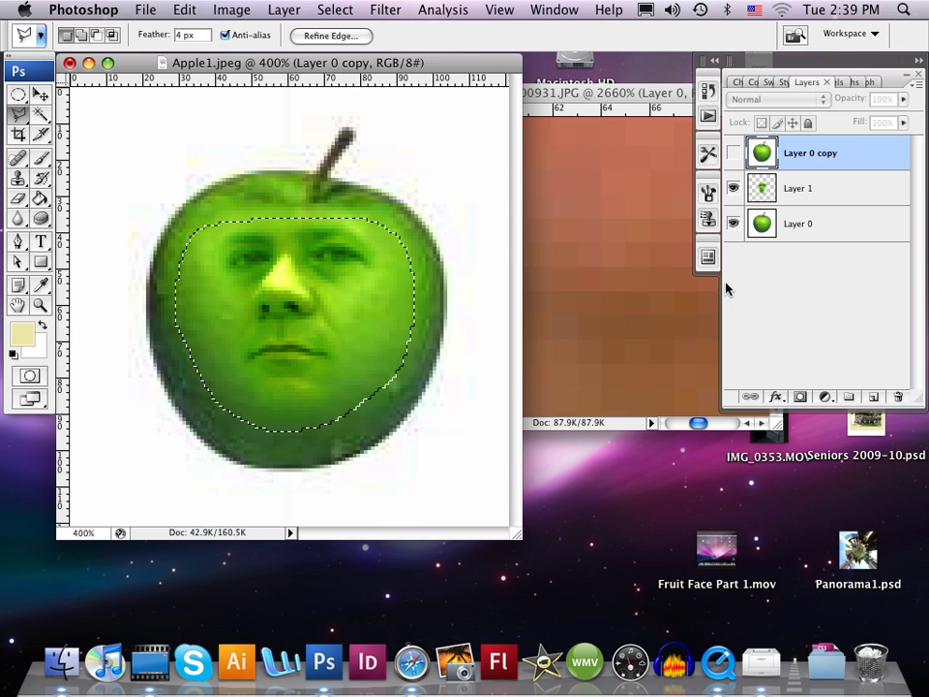
pyautogui.click(732, 155)
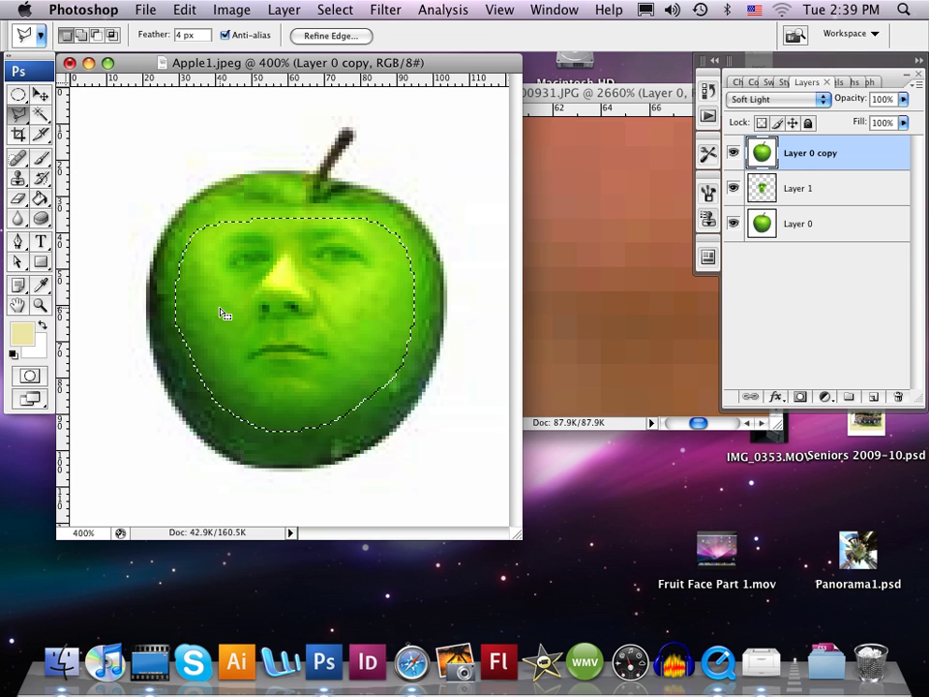
# Set the Eraser's brush diameter to 6 px while viewing the face layer alone, and show both apple layers again.
pyautogui.click(732, 152)
pyautogui.click(733, 223)
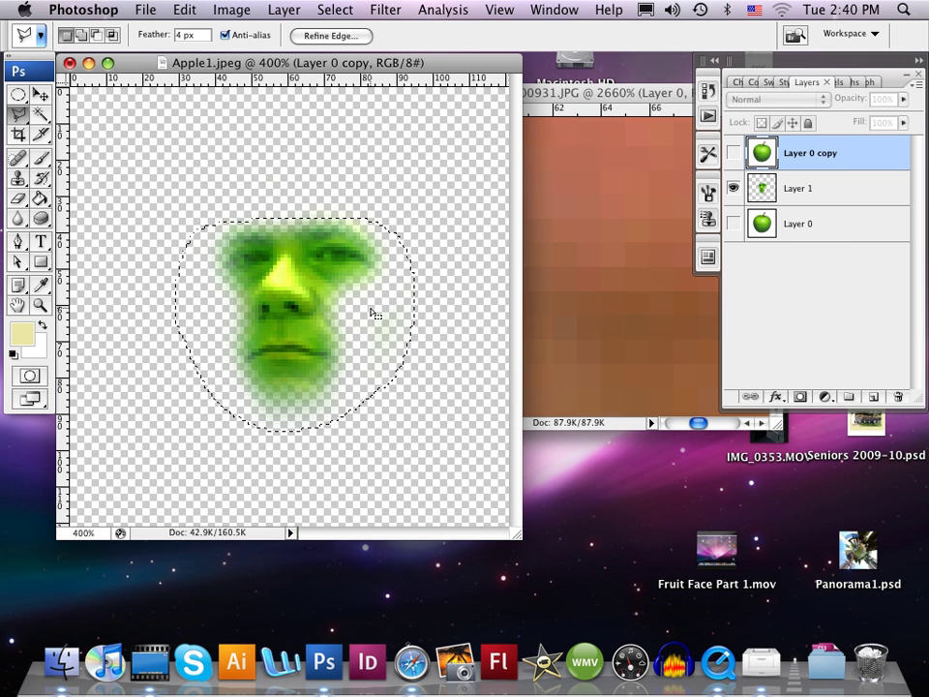
pyautogui.click(17, 201)
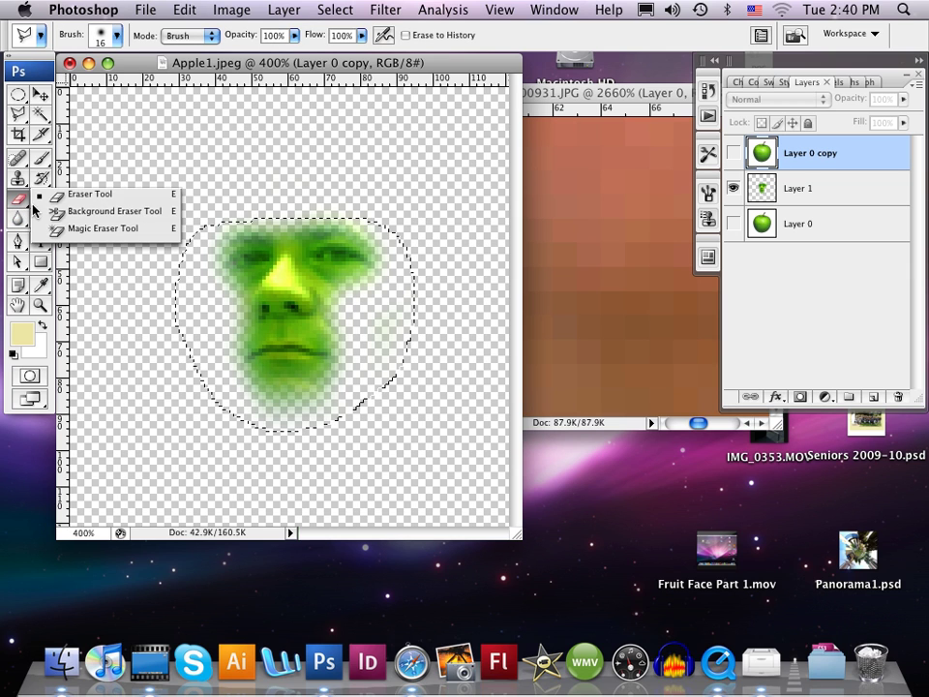
pyautogui.click(87, 194)
pyautogui.click(101, 37)
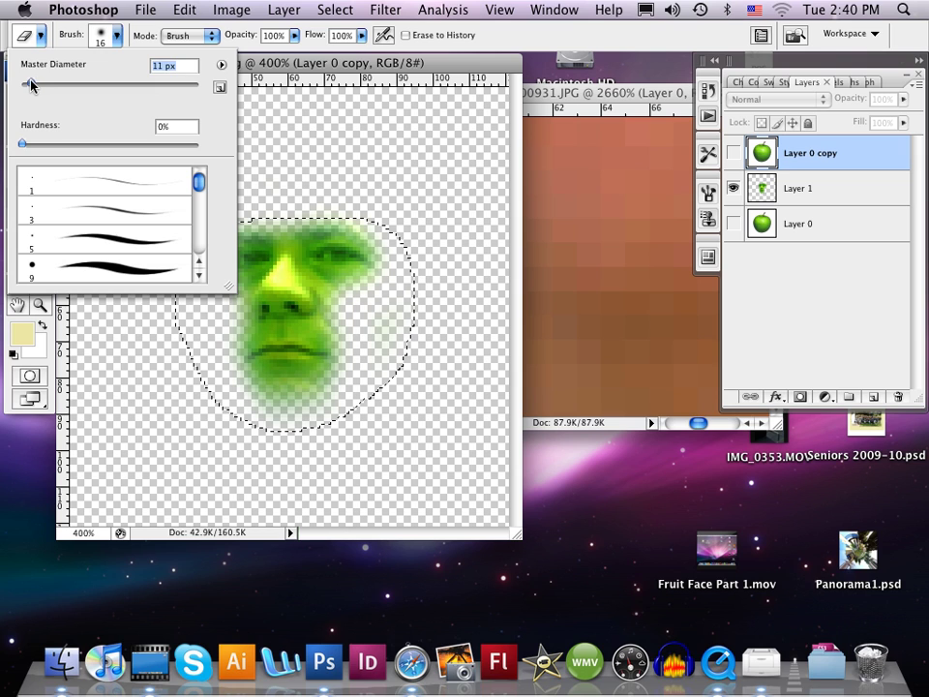
pyautogui.moveTo(25, 85); pyautogui.dragTo(25, 85)
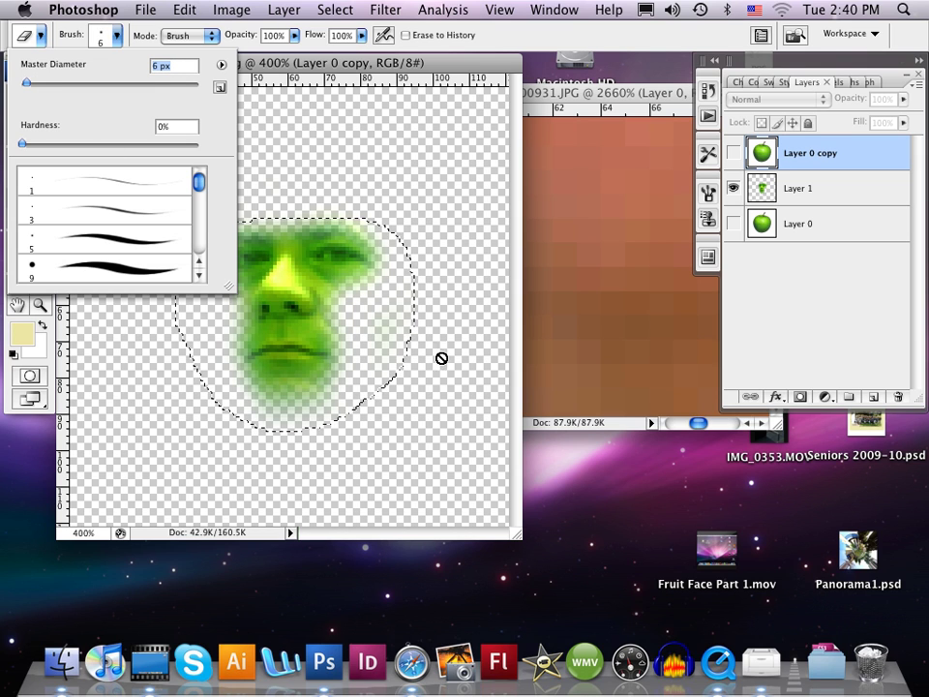
pyautogui.click(734, 155)
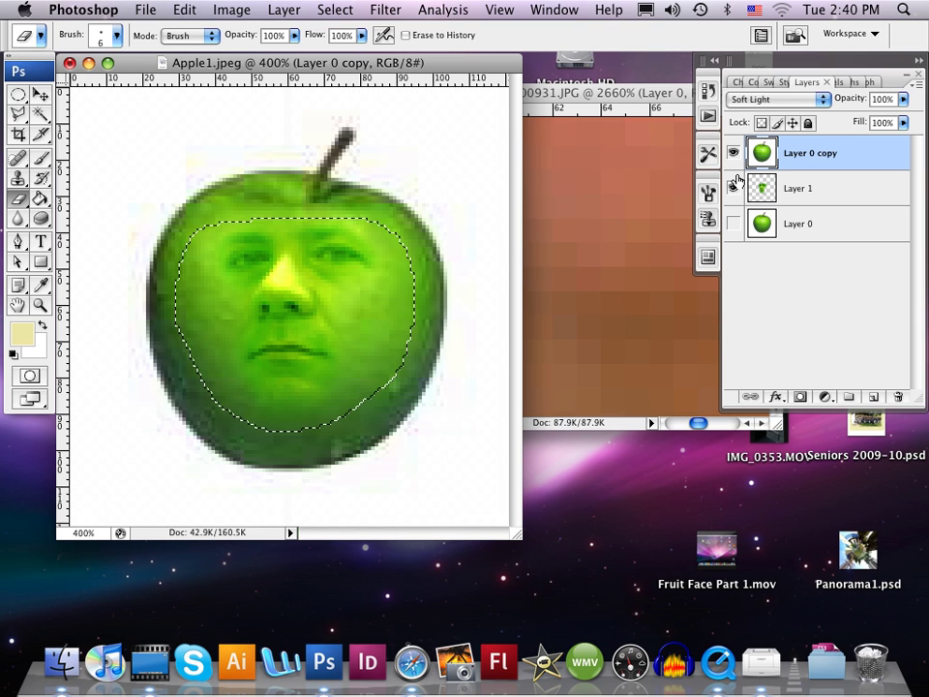
pyautogui.click(732, 223)
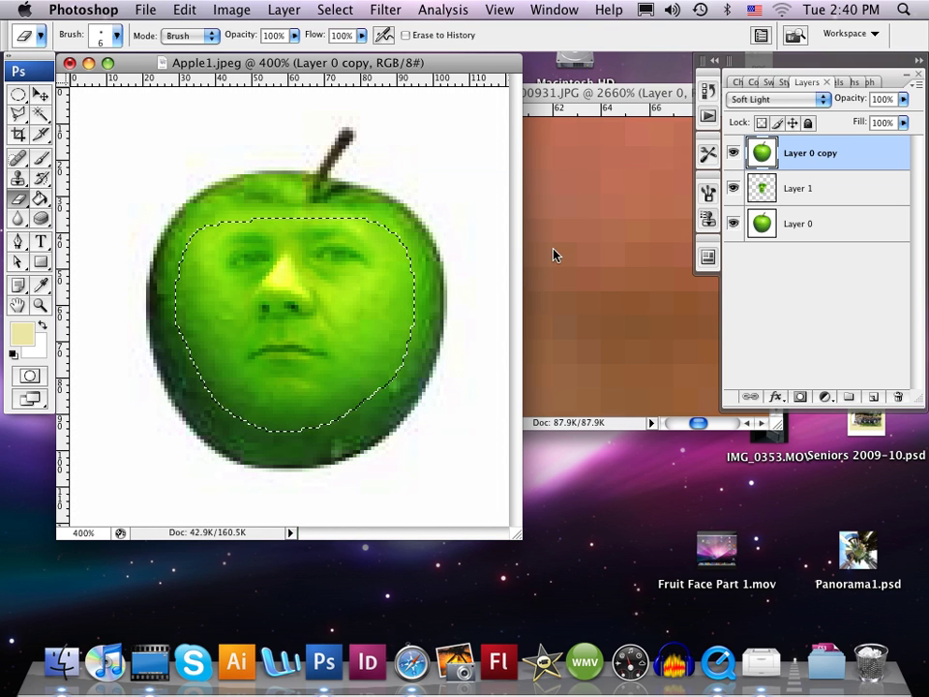
# Save the layered apple document as the Photoshop file Apple1.psd.
pyautogui.click(41, 95)
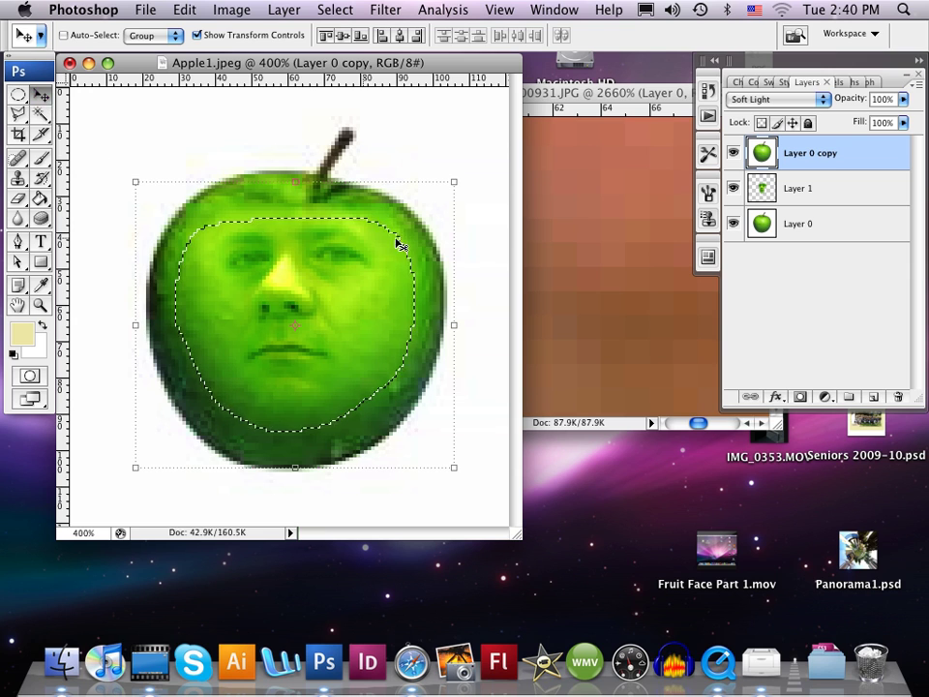
pyautogui.click(143, 11)
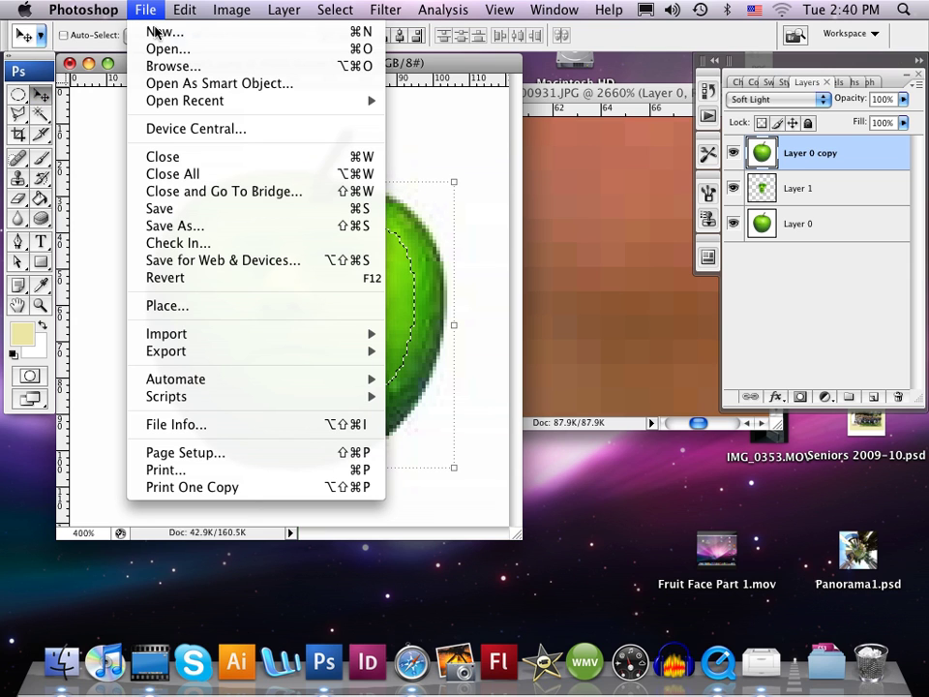
pyautogui.click(177, 210)
pyautogui.click(698, 489)
pyautogui.click(649, 234)
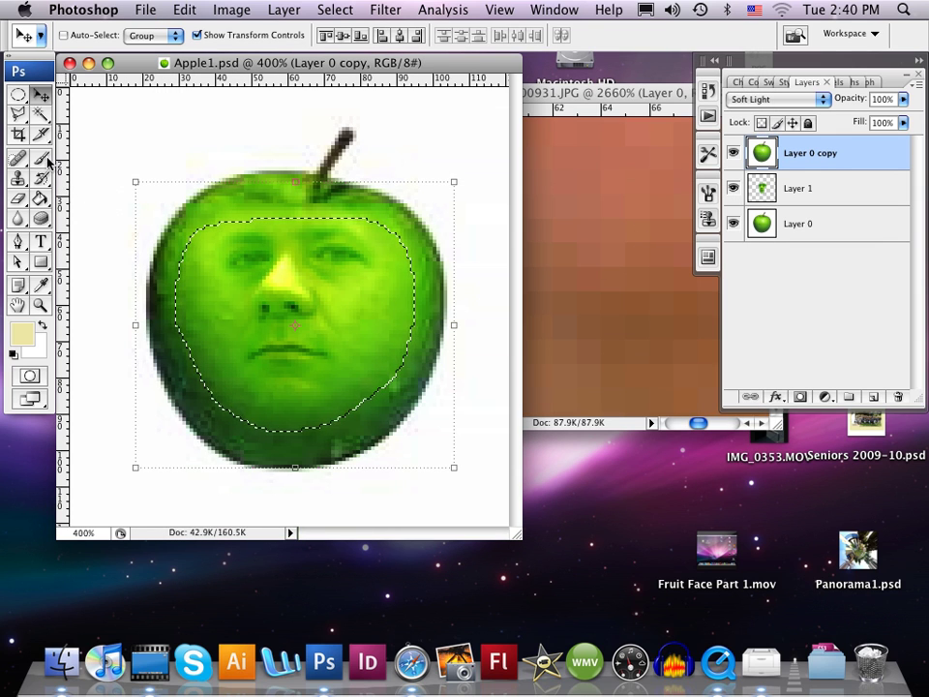
pyautogui.click(40, 198)
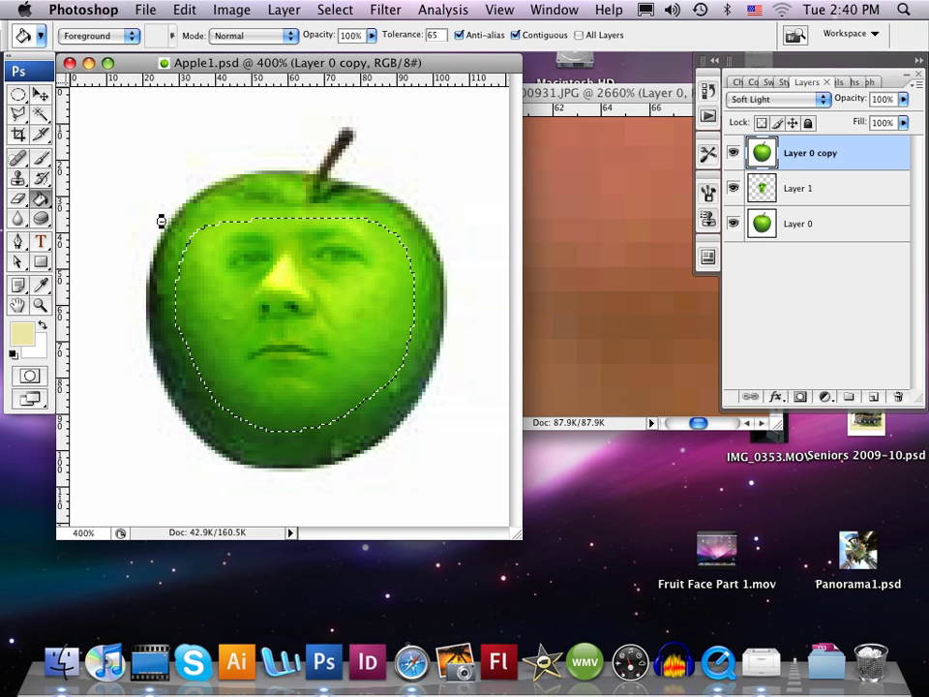
pyautogui.press('t')
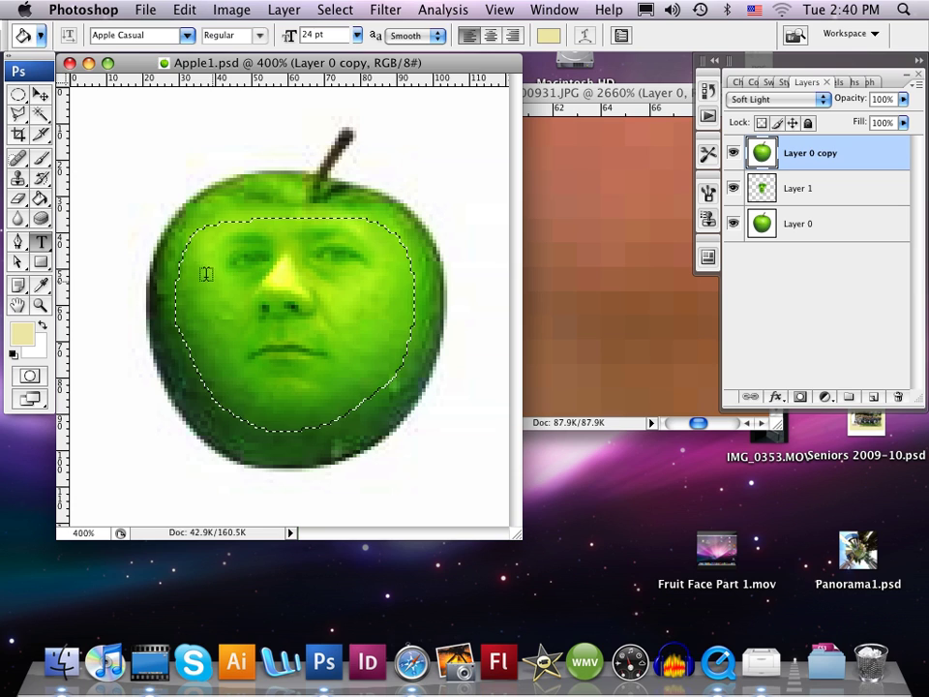
pyautogui.click(169, 254)
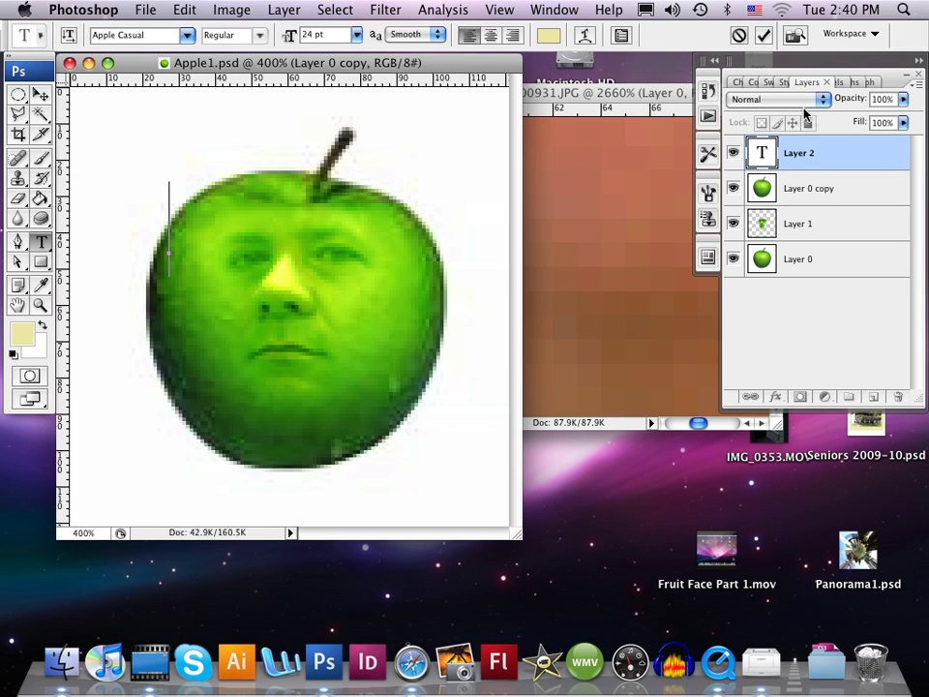
pyautogui.press('Escape')
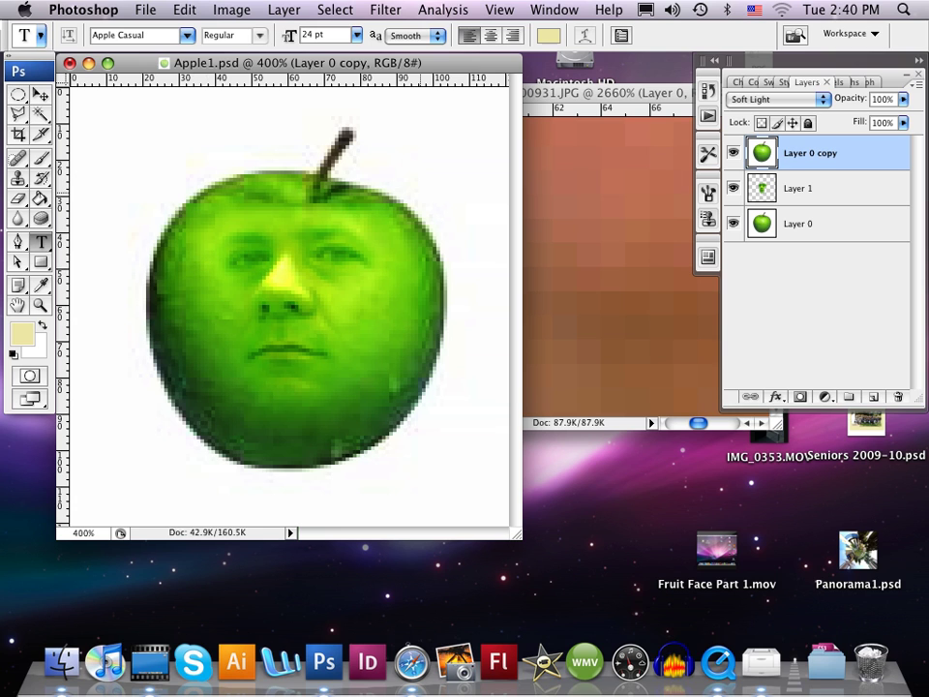
# Hide both apple layers and erase the bright nose bridge and the strip below the eyes from the face layer with the 6 px Eraser.
pyautogui.click(733, 152)
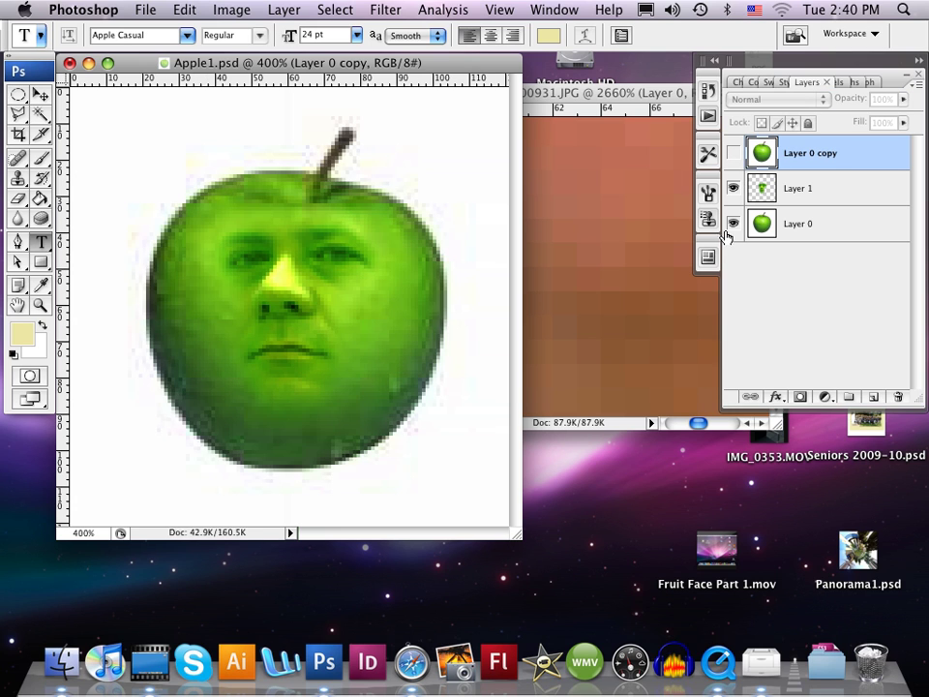
pyautogui.click(733, 227)
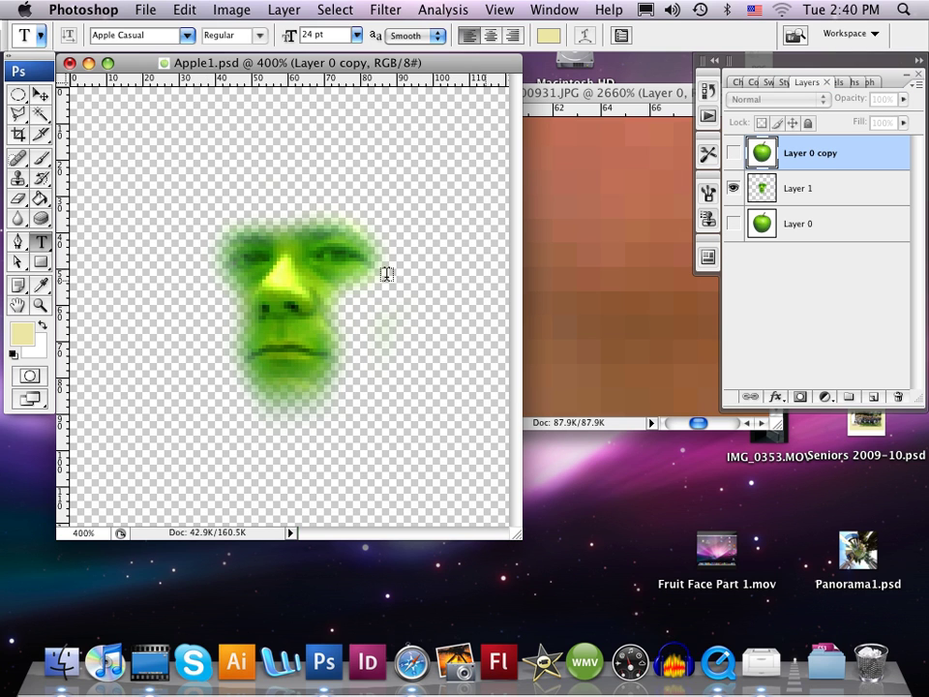
pyautogui.click(18, 201)
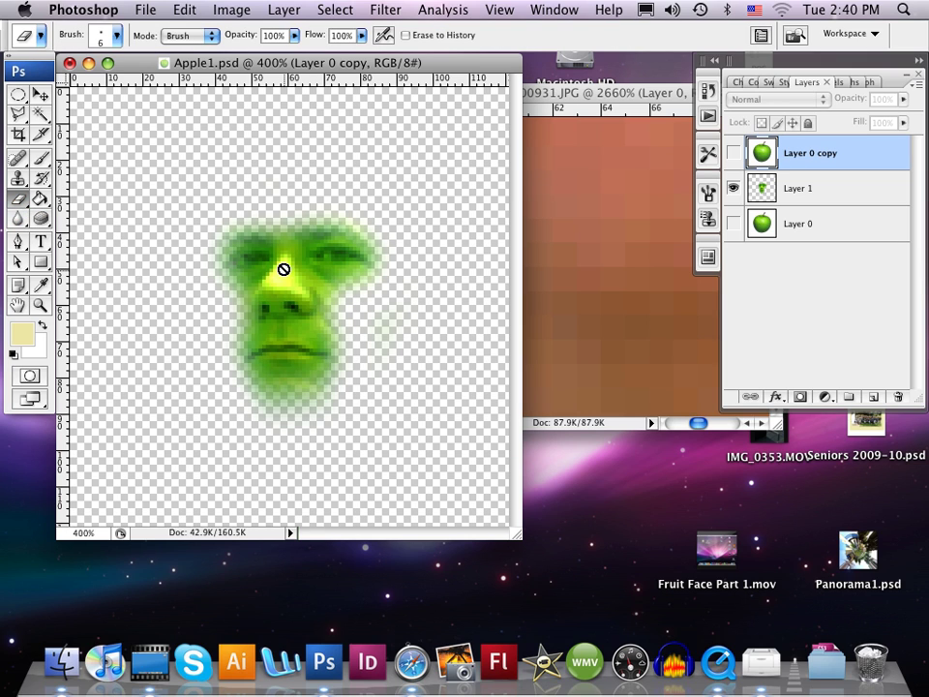
pyautogui.click(808, 194)
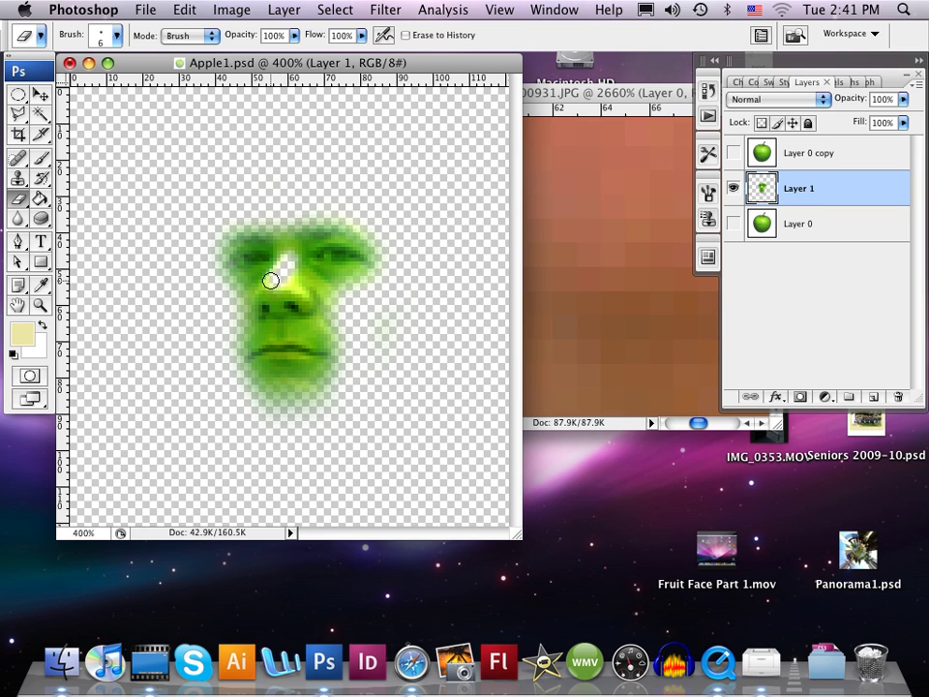
pyautogui.moveTo(303, 283); pyautogui.dragTo(293, 280)
pyautogui.moveTo(306, 280); pyautogui.dragTo(328, 290)
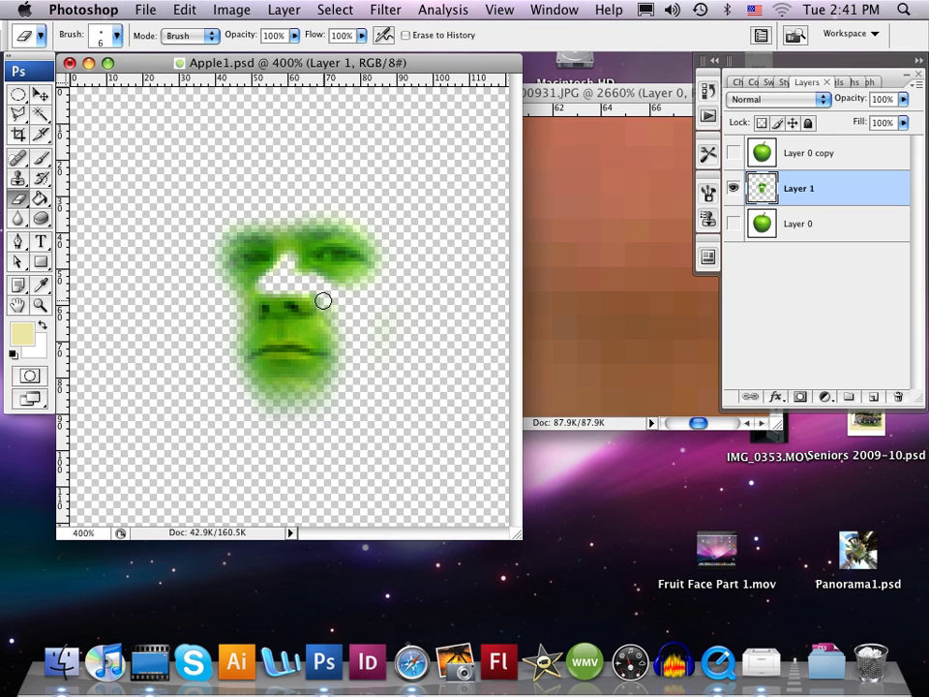
pyautogui.moveTo(259, 285); pyautogui.dragTo(243, 298)
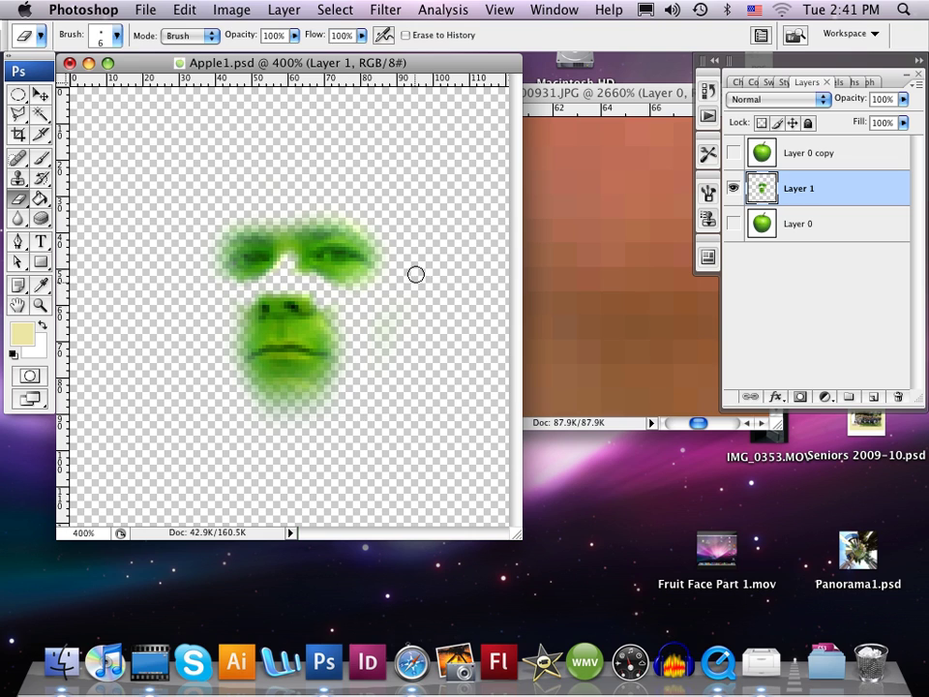
# Show both apple layers again and check the erased nose area against the apple.
pyautogui.click(734, 153)
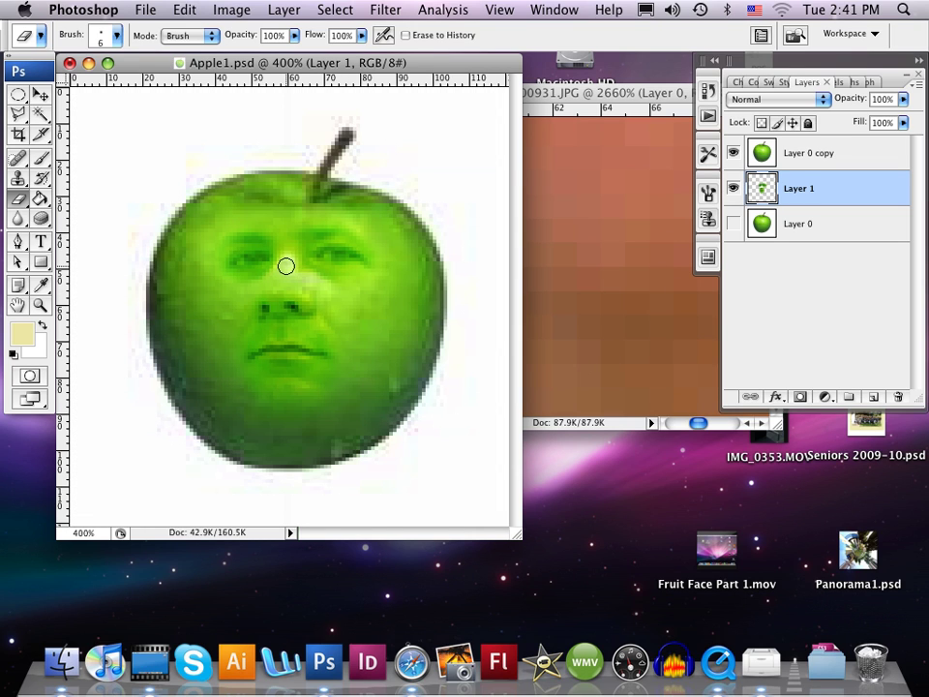
pyautogui.click(734, 224)
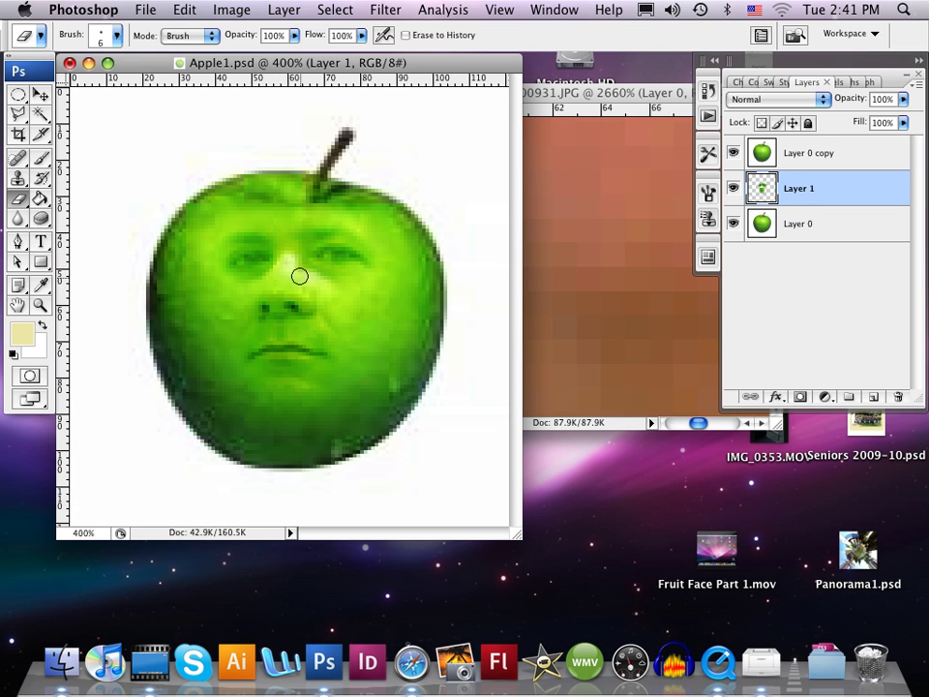
pyautogui.moveTo(303, 271)
pyautogui.mouseDown()
pyautogui.moveTo(334, 287)
pyautogui.moveTo(277, 262)
pyautogui.moveTo(284, 236)
pyautogui.moveTo(291, 262)
pyautogui.moveTo(319, 283)
pyautogui.mouseUp()
# Copy the selected face from DSC00931.JPG into Apple1.psd and align it over the green face.
pyautogui.click(618, 282)
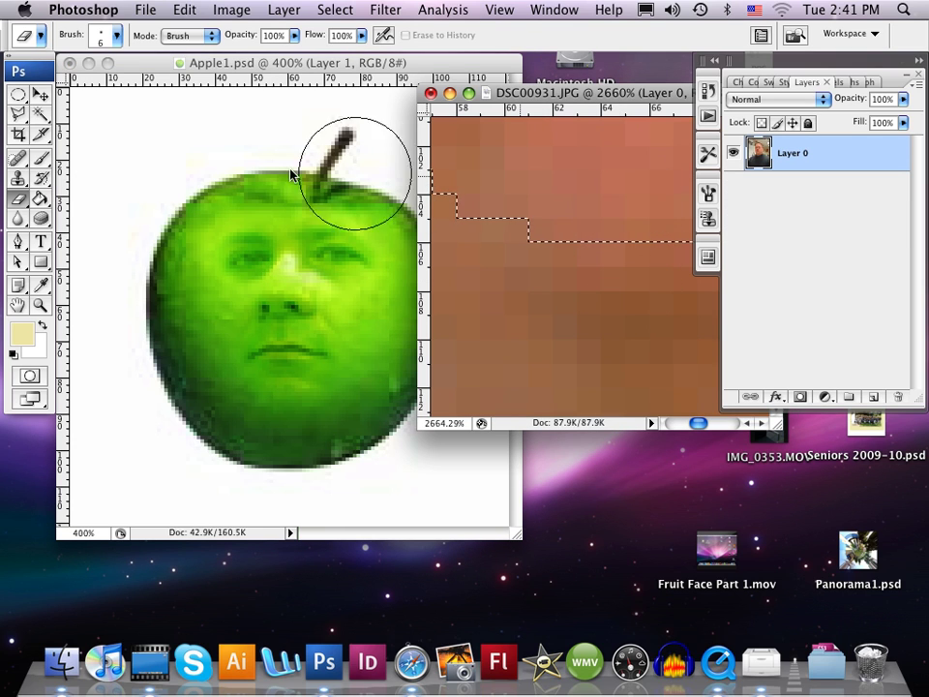
pyautogui.press('v')
pyautogui.moveTo(601, 153)
pyautogui.mouseDown()
pyautogui.moveTo(477, 273)
pyautogui.moveTo(359, 310)
pyautogui.moveTo(315, 292)
pyautogui.moveTo(362, 307)
pyautogui.mouseUp()
pyautogui.moveTo(380, 196); pyautogui.dragTo(326, 291)
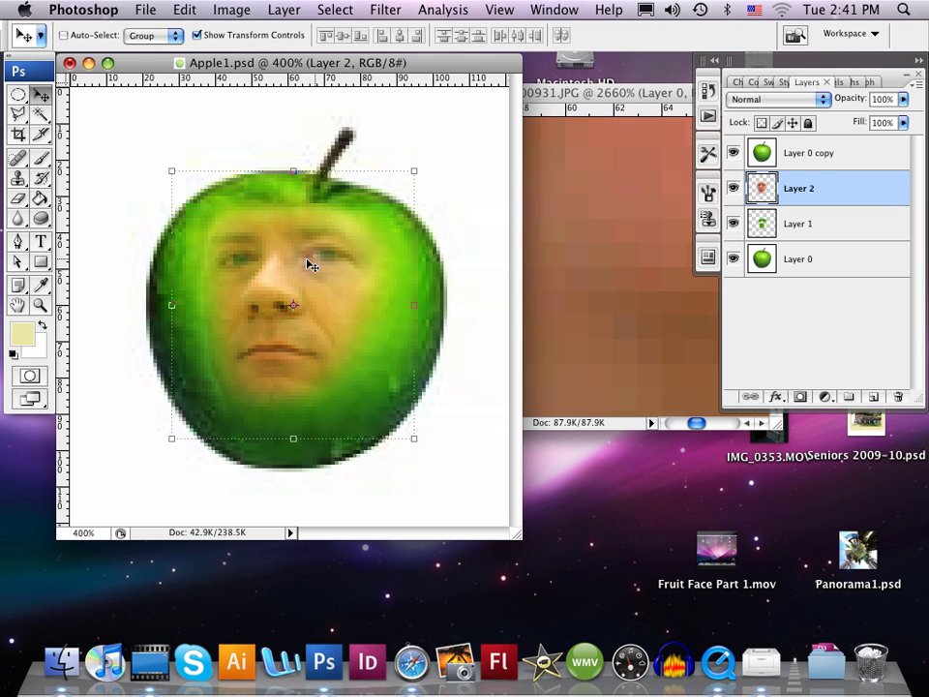
pyautogui.moveTo(285, 259)
pyautogui.mouseDown()
pyautogui.moveTo(344, 311)
pyautogui.moveTo(417, 353)
pyautogui.moveTo(286, 255)
pyautogui.mouseUp()
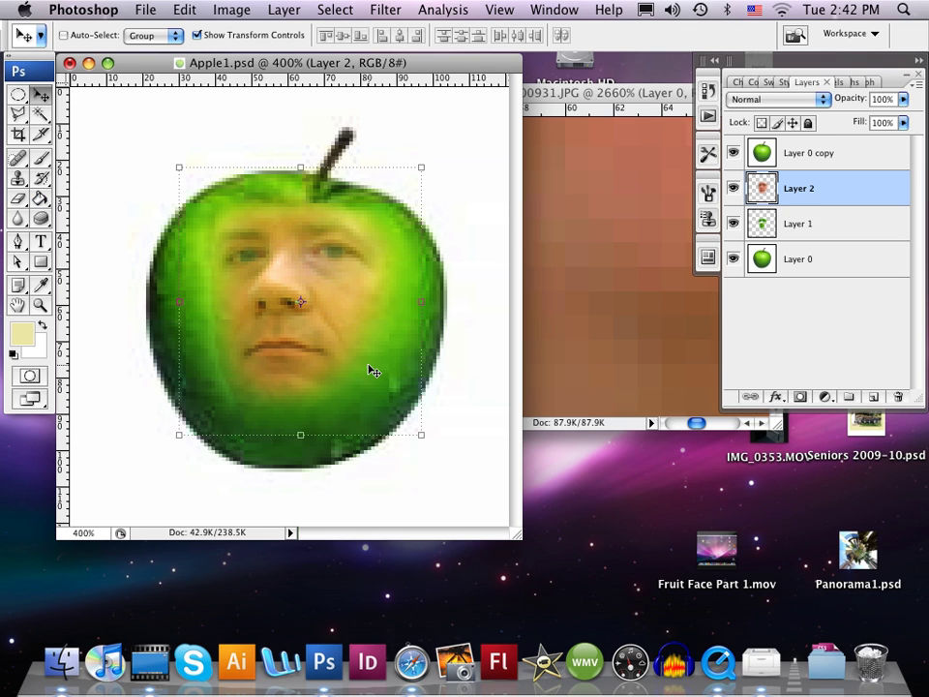
# Move the copied skin-toned face off the apple to compare it with the green one, and delete its layer.
pyautogui.moveTo(325, 296); pyautogui.dragTo(491, 427)
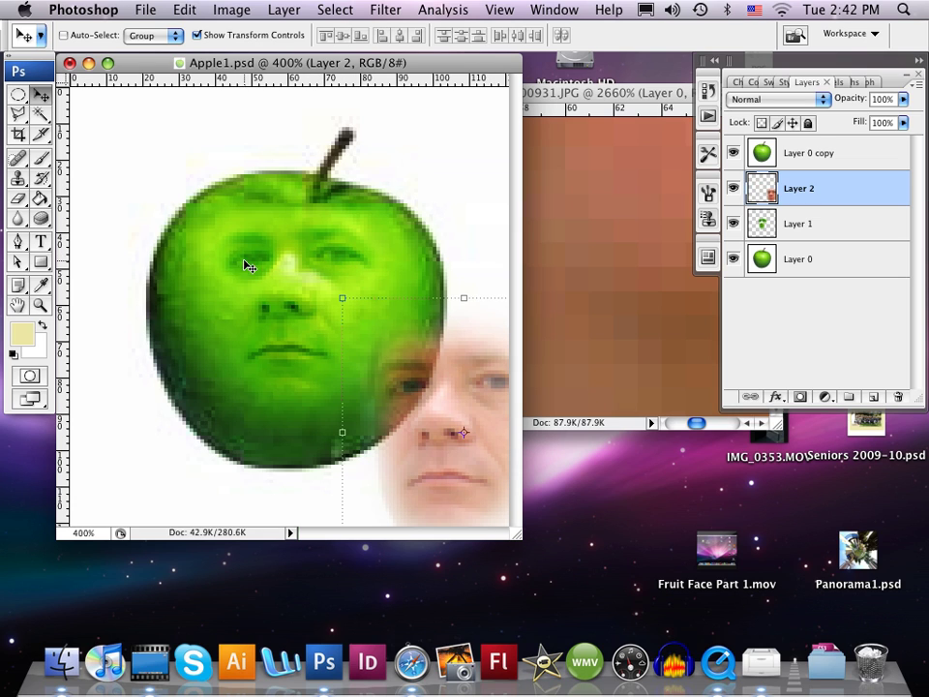
pyautogui.moveTo(425, 383)
pyautogui.mouseDown()
pyautogui.moveTo(375, 373)
pyautogui.moveTo(252, 268)
pyautogui.moveTo(415, 375)
pyautogui.moveTo(259, 272)
pyautogui.moveTo(415, 367)
pyautogui.moveTo(260, 269)
pyautogui.moveTo(419, 391)
pyautogui.mouseUp()
pyautogui.moveTo(798, 192); pyautogui.dragTo(897, 397)
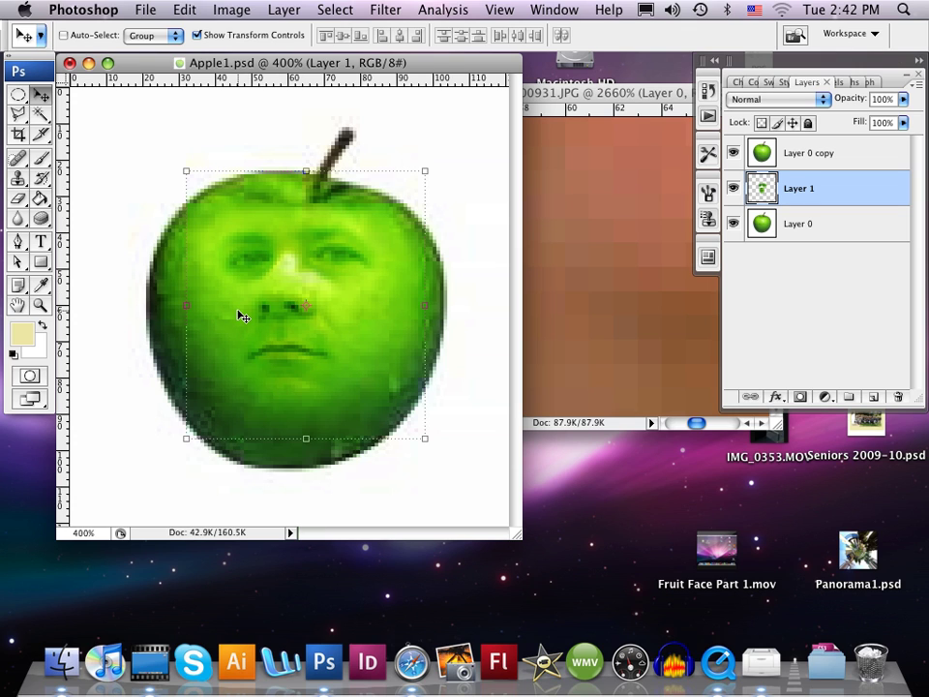
# Darken the areas beneath both eyes on the face layer with the Burn tool, using a 6 px brush, Shadows range and 100% exposure.
pyautogui.click(20, 220)
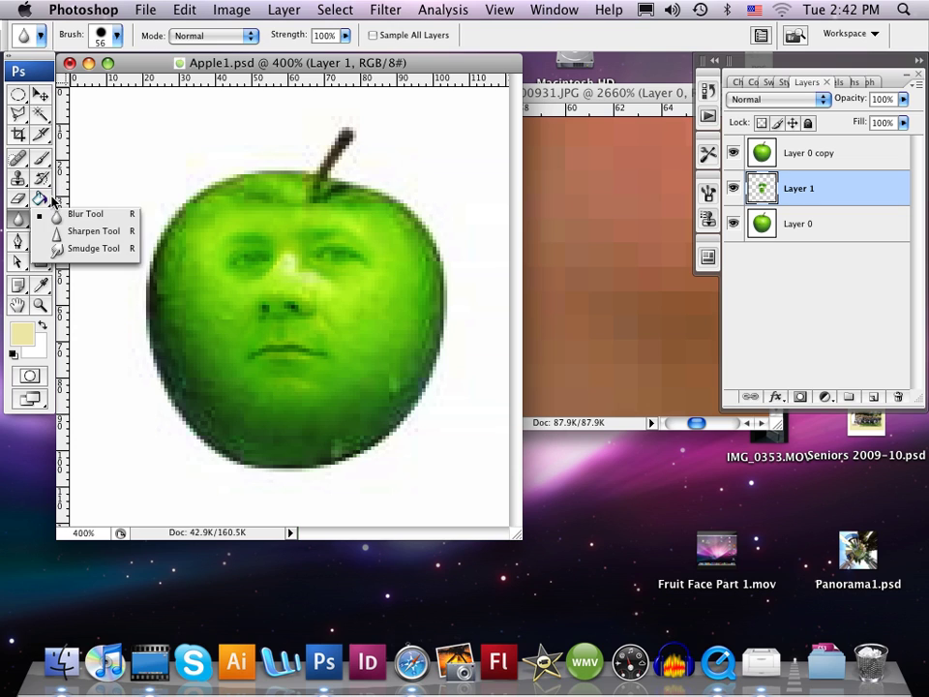
pyautogui.click(58, 201)
pyautogui.click(43, 221)
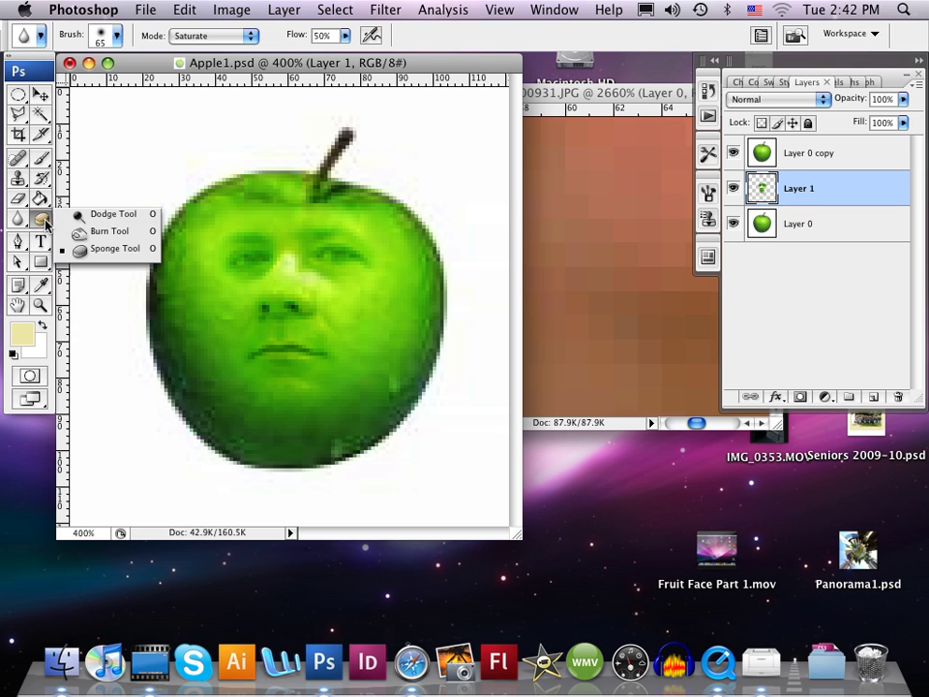
pyautogui.click(103, 233)
pyautogui.moveTo(255, 273)
pyautogui.mouseDown()
pyautogui.moveTo(220, 278)
pyautogui.moveTo(248, 286)
pyautogui.moveTo(320, 268)
pyautogui.moveTo(315, 276)
pyautogui.moveTo(349, 289)
pyautogui.mouseUp()
# Try burning along the mouth line on the face layer and undo it.
pyautogui.moveTo(310, 354)
pyautogui.mouseDown()
pyautogui.moveTo(253, 356)
pyautogui.moveTo(310, 350)
pyautogui.mouseUp()
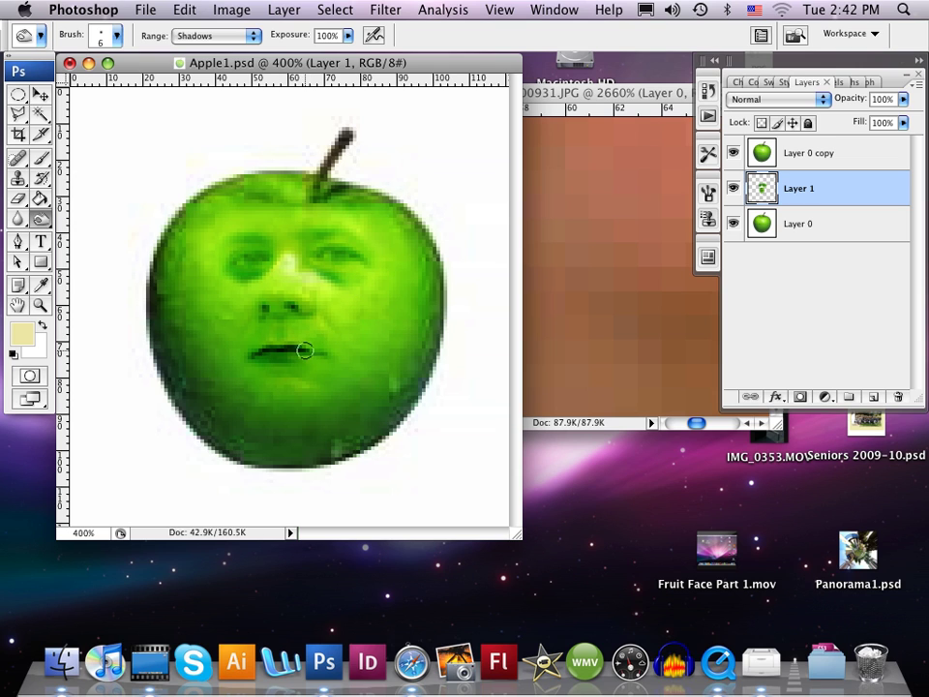
pyautogui.click(178, 12)
pyautogui.click(207, 64)
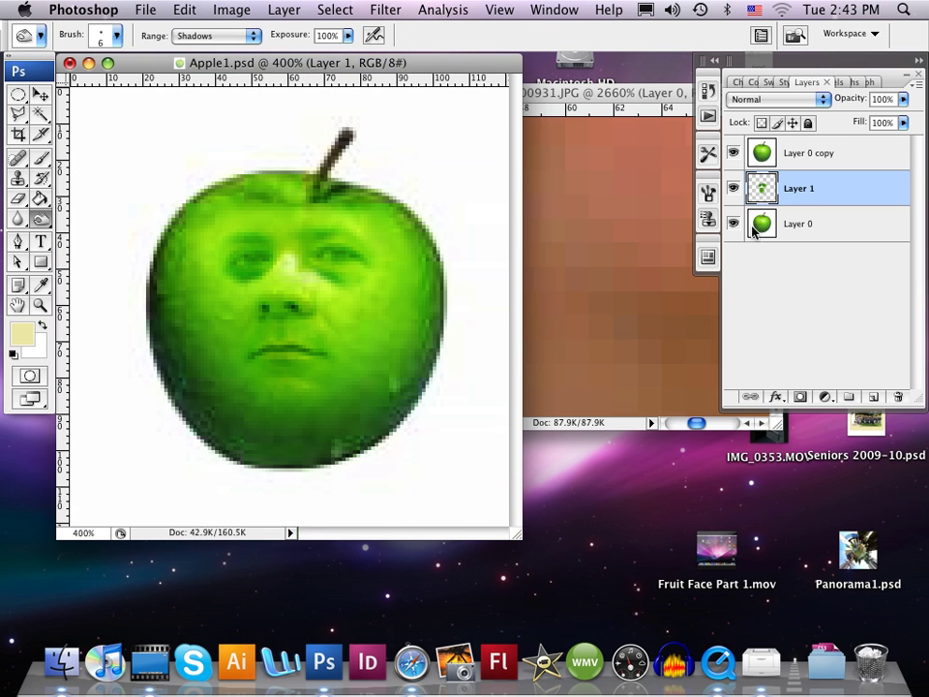
# Try burning around the nose and eyes on the Soft Light apple copy, and step back through those strokes.
pyautogui.click(801, 155)
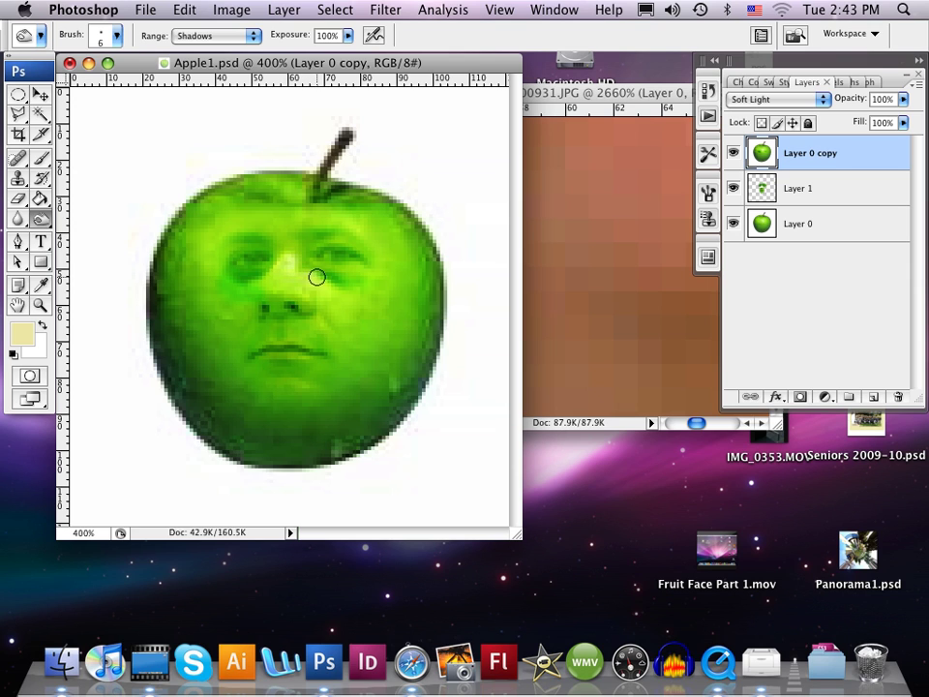
pyautogui.click(187, 10)
pyautogui.click(205, 66)
pyautogui.click(183, 10)
pyautogui.click(207, 65)
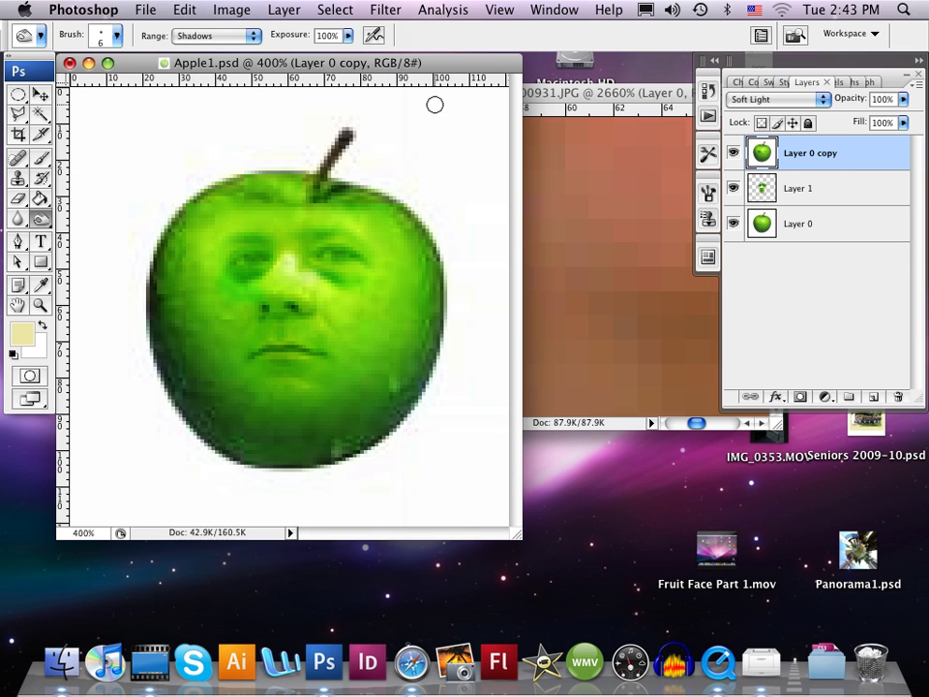
pyautogui.click(184, 10)
pyautogui.click(205, 65)
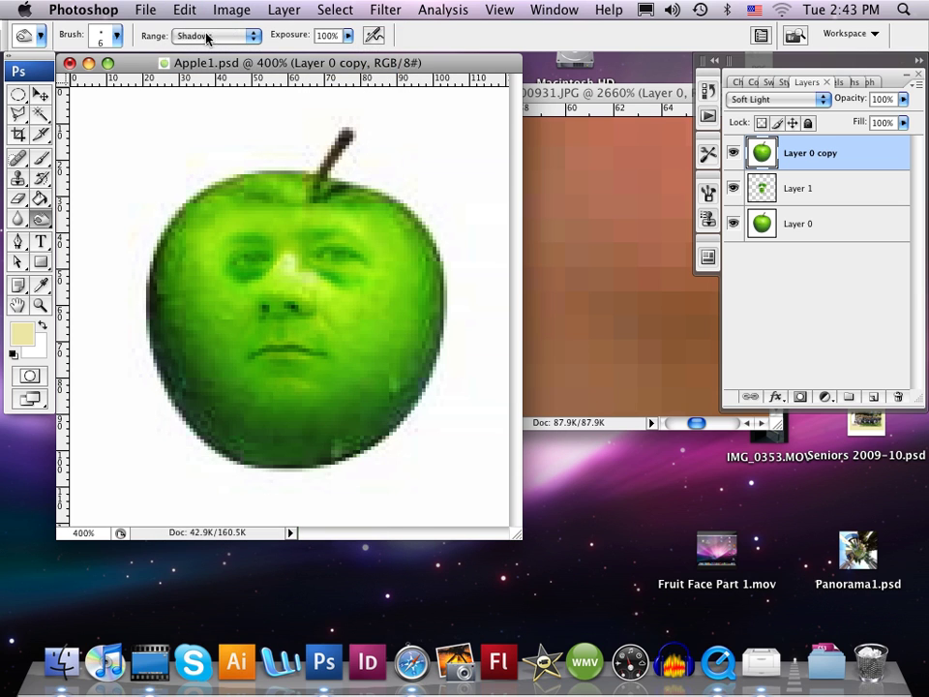
pyautogui.click(184, 10)
pyautogui.click(167, 64)
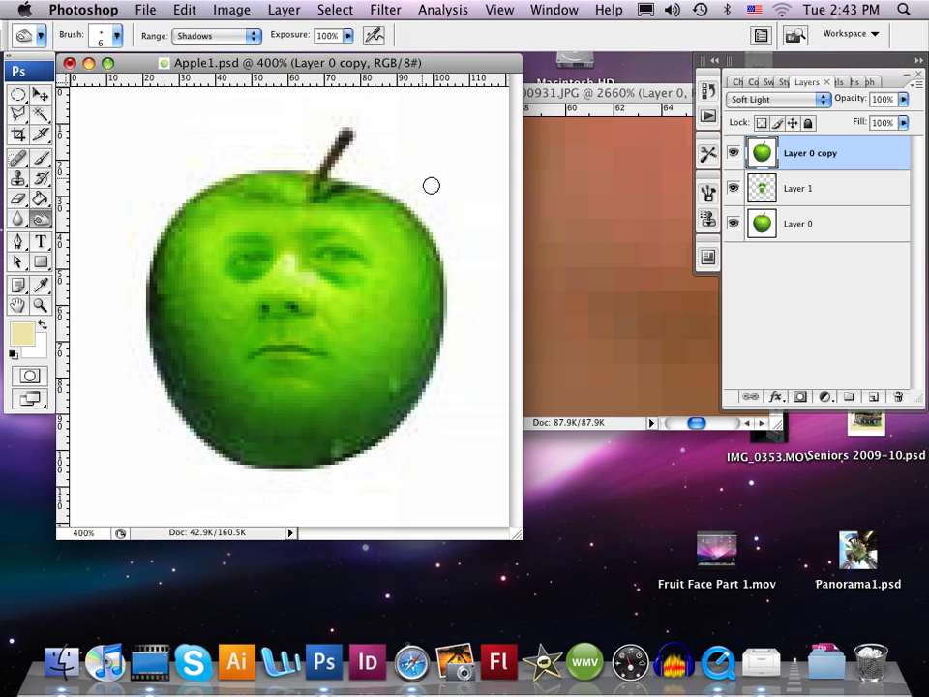